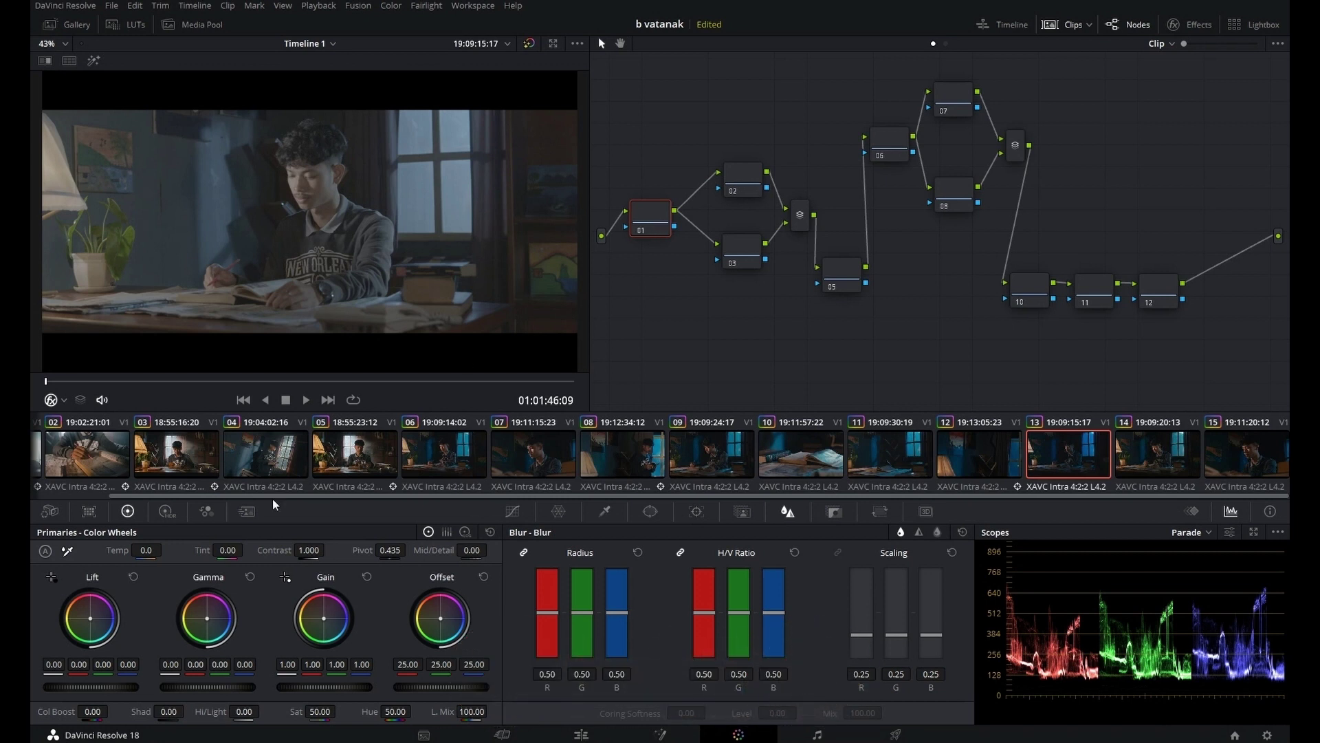
Step: Raise the Lift and Gamma master wheels to 0.02 and pull the Gain master down to about 0.96
drag(108, 688, 114, 688)
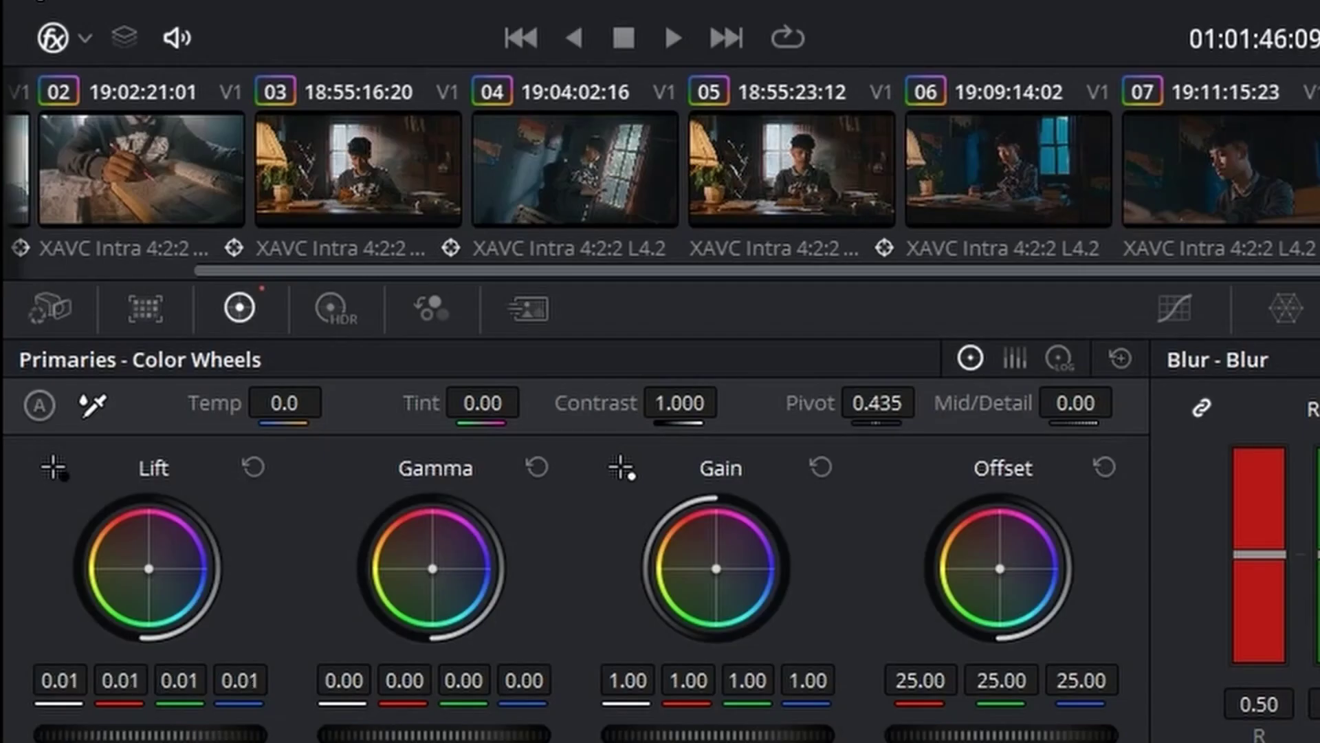
drag(104, 735, 113, 734)
drag(434, 734, 443, 734)
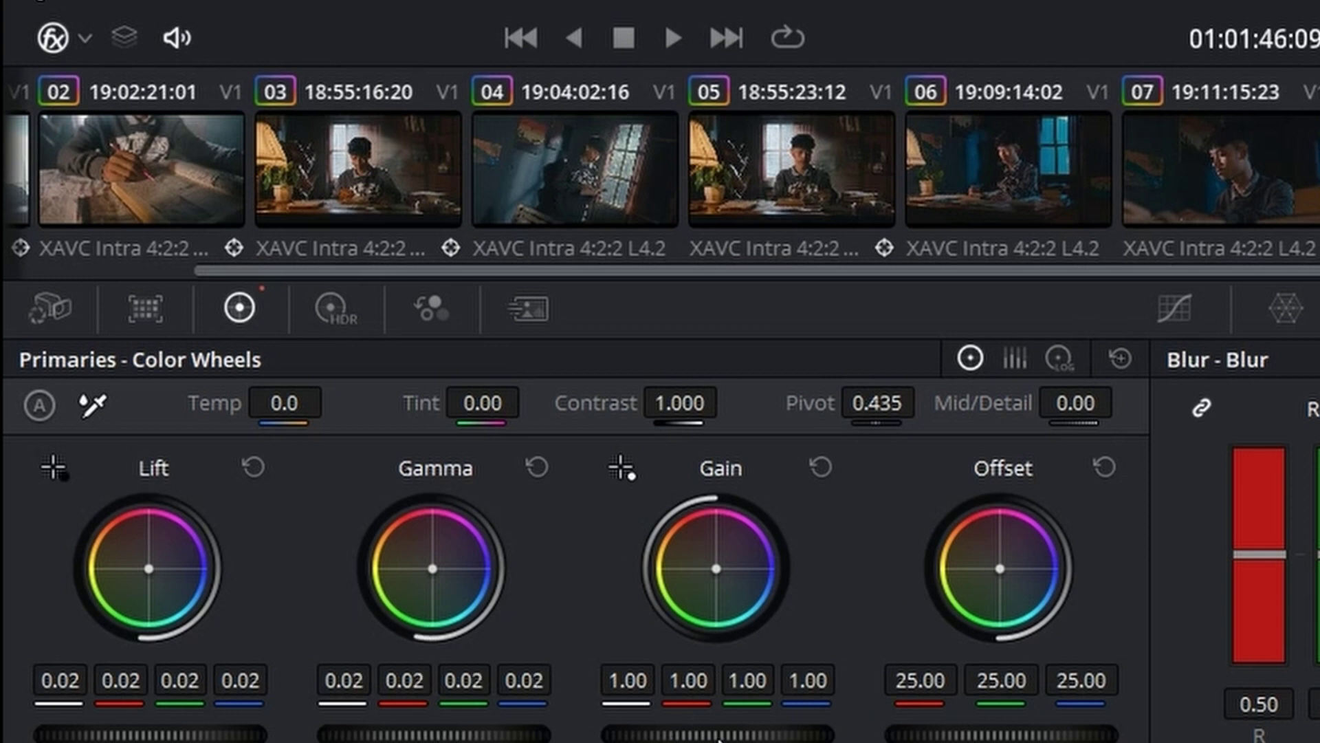
drag(748, 739, 729, 739)
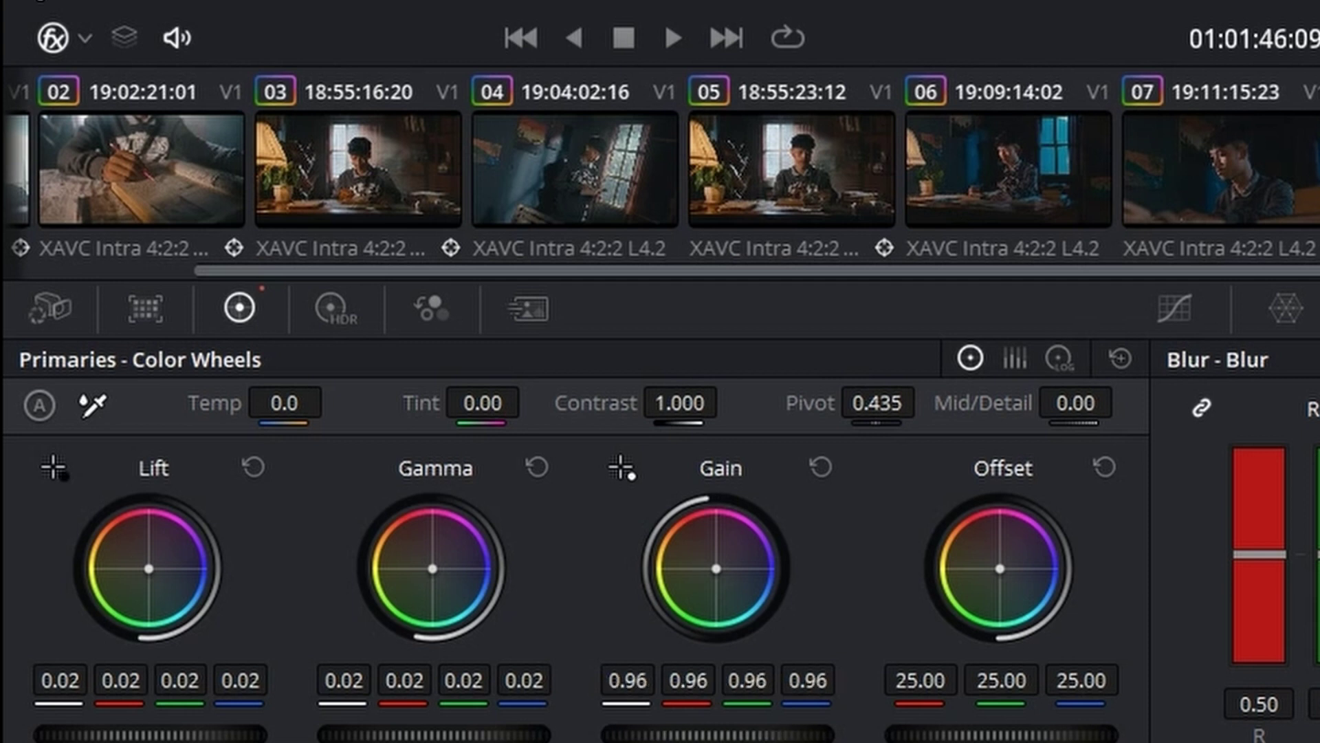
drag(729, 739, 708, 739)
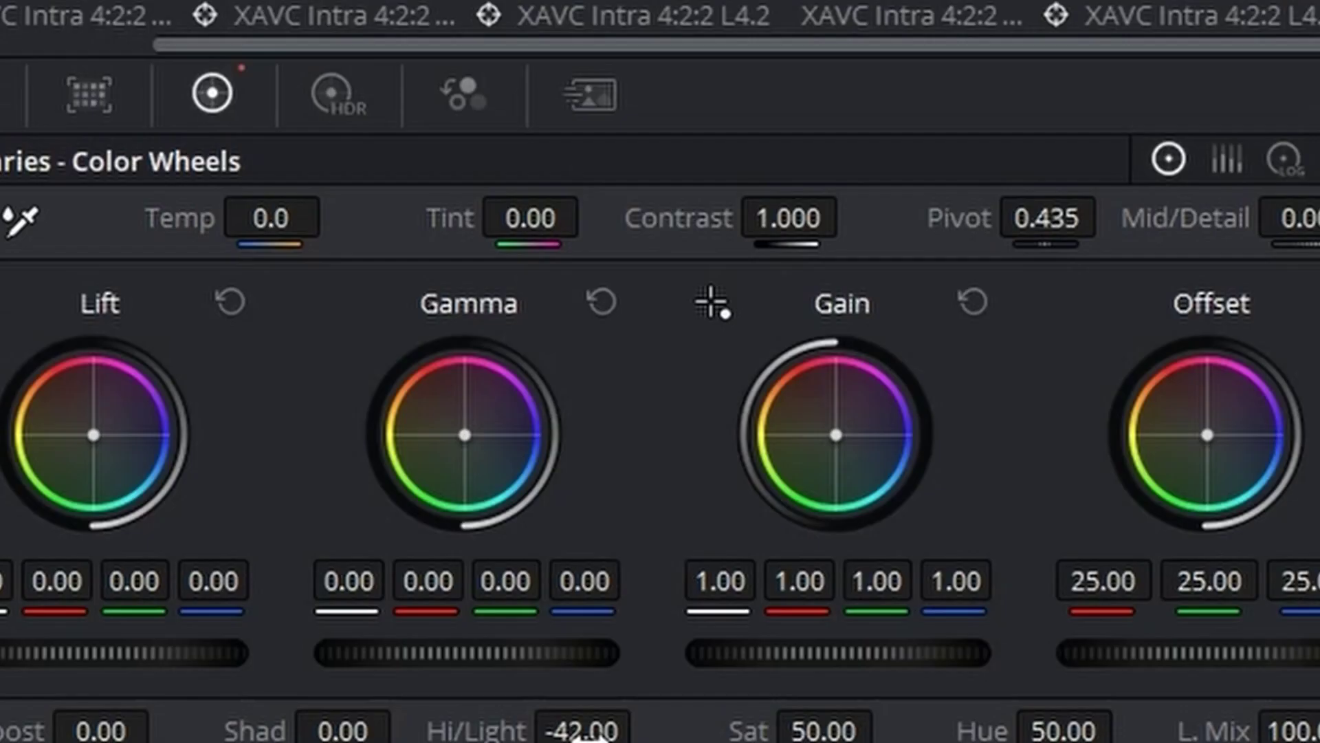
Step: Pull Hi/Light to -44, warm Temp to about 380, and reorder nodes 06–08 so 06 follows 05
mouse_move(585, 739)
mouse_down()
mouse_move(570, 738)
mouse_move(644, 726)
mouse_up()
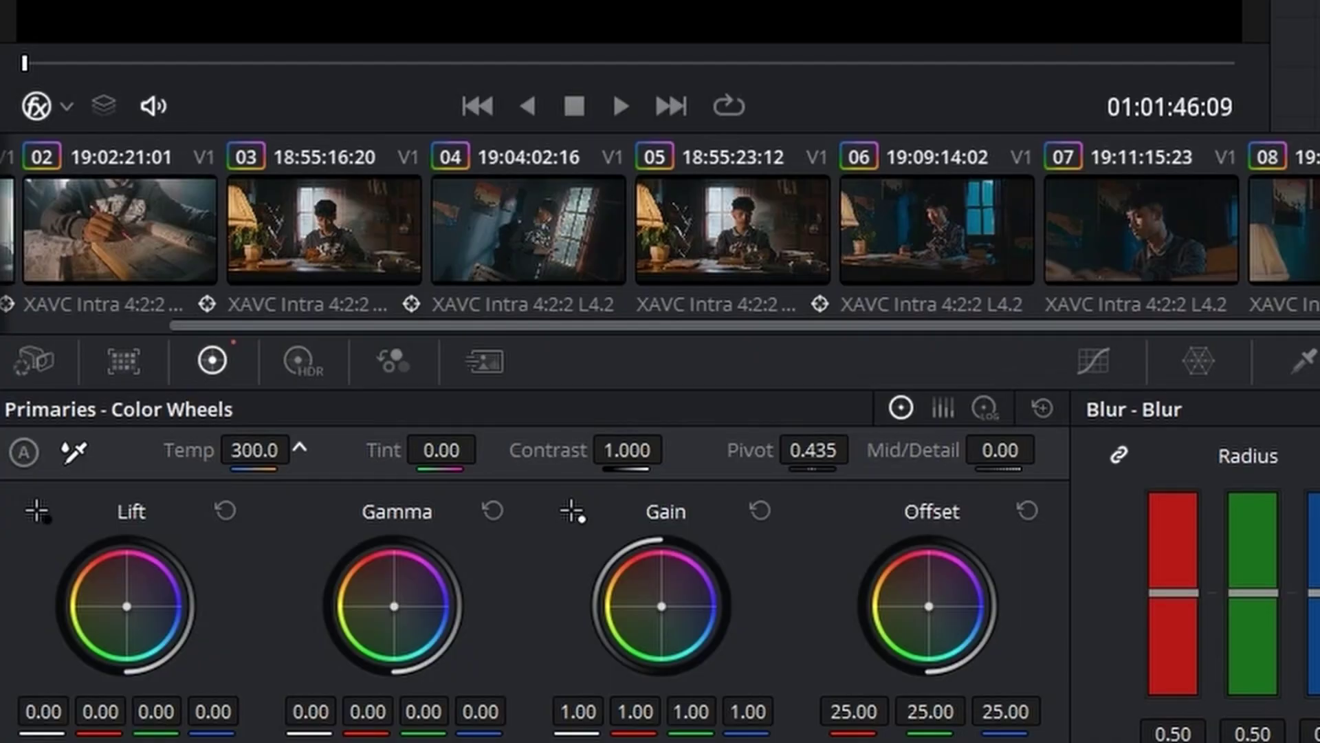
drag(254, 450, 270, 450)
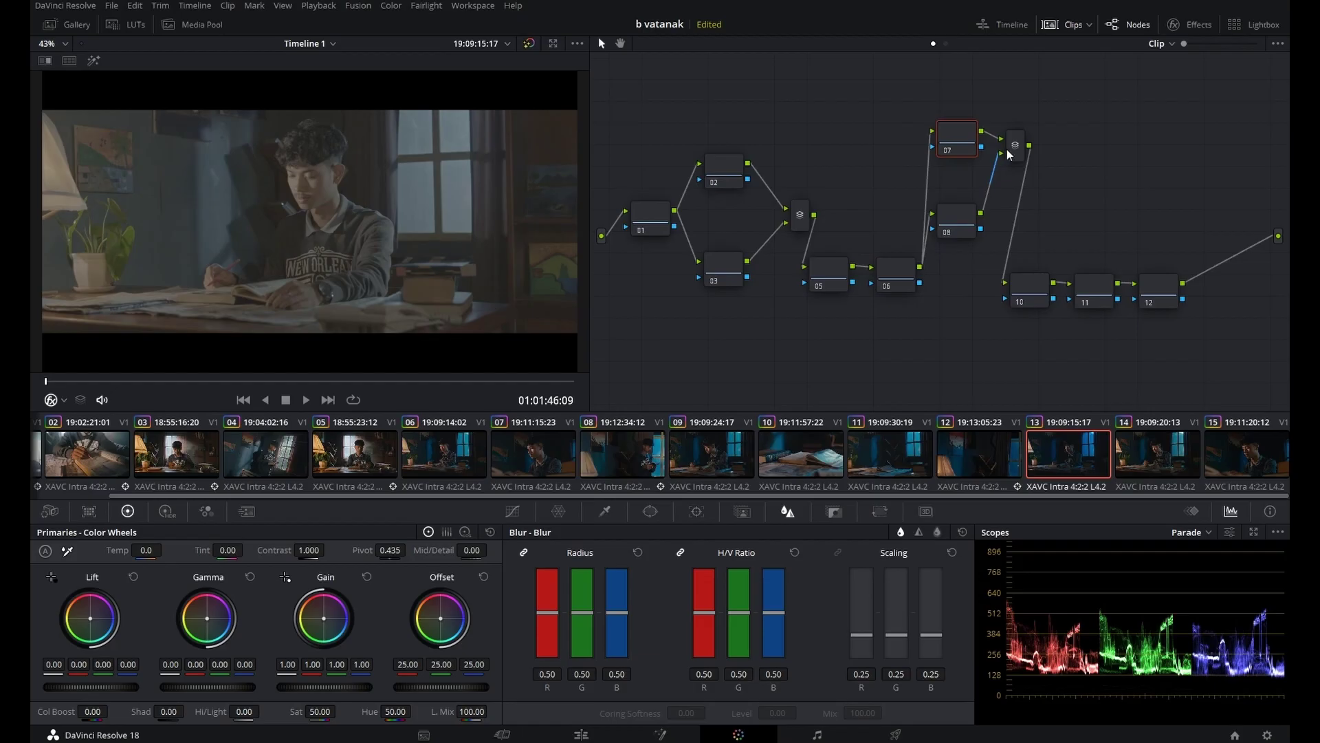
drag(1005, 282, 1097, 204)
drag(957, 221, 984, 221)
drag(958, 146, 976, 156)
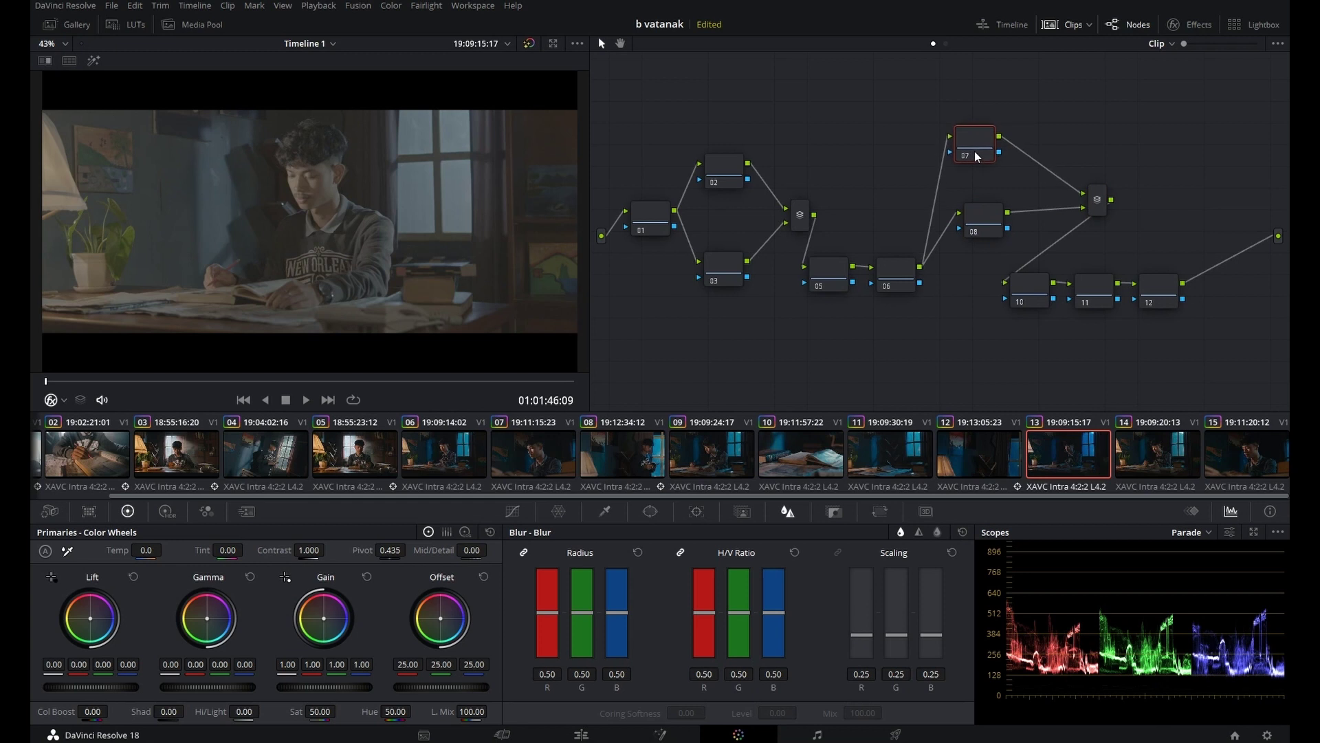
Step: Select node 05, search the Effects Library for 'co', and drop Color Space Transform onto it
click(837, 288)
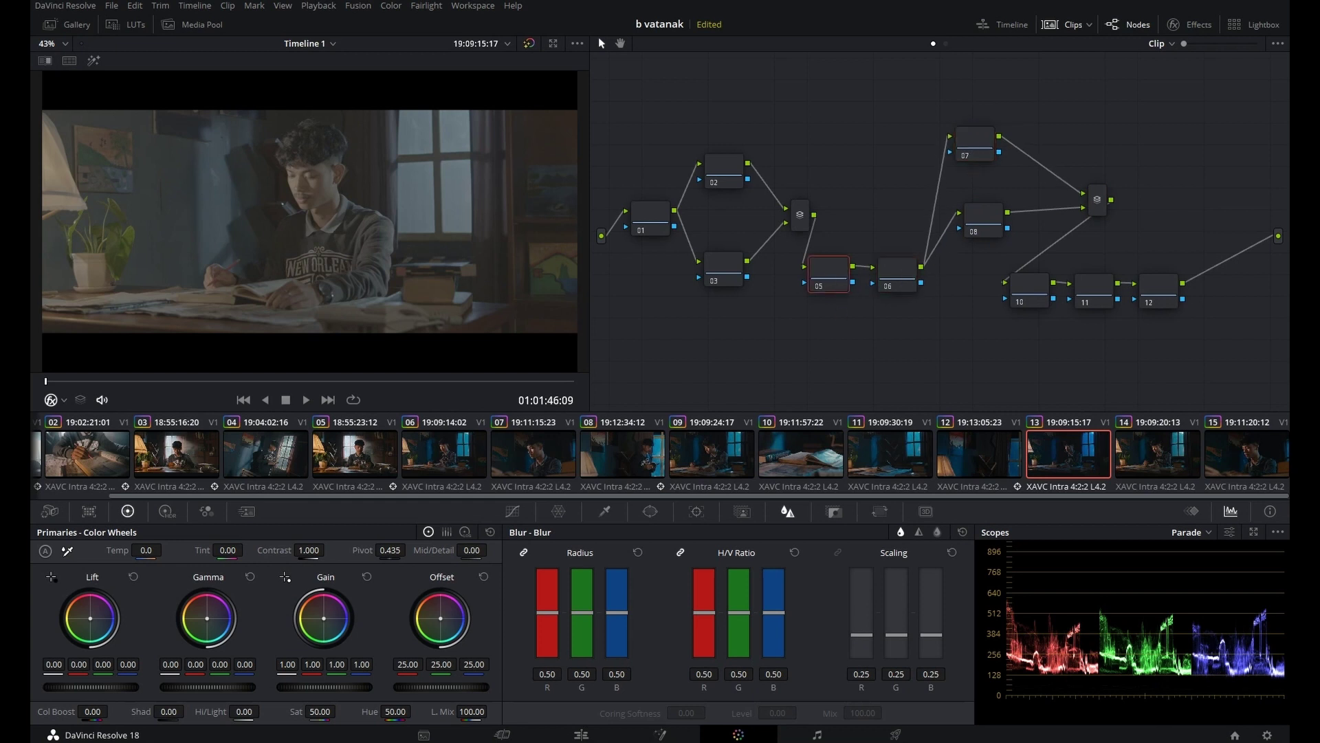
click(1173, 25)
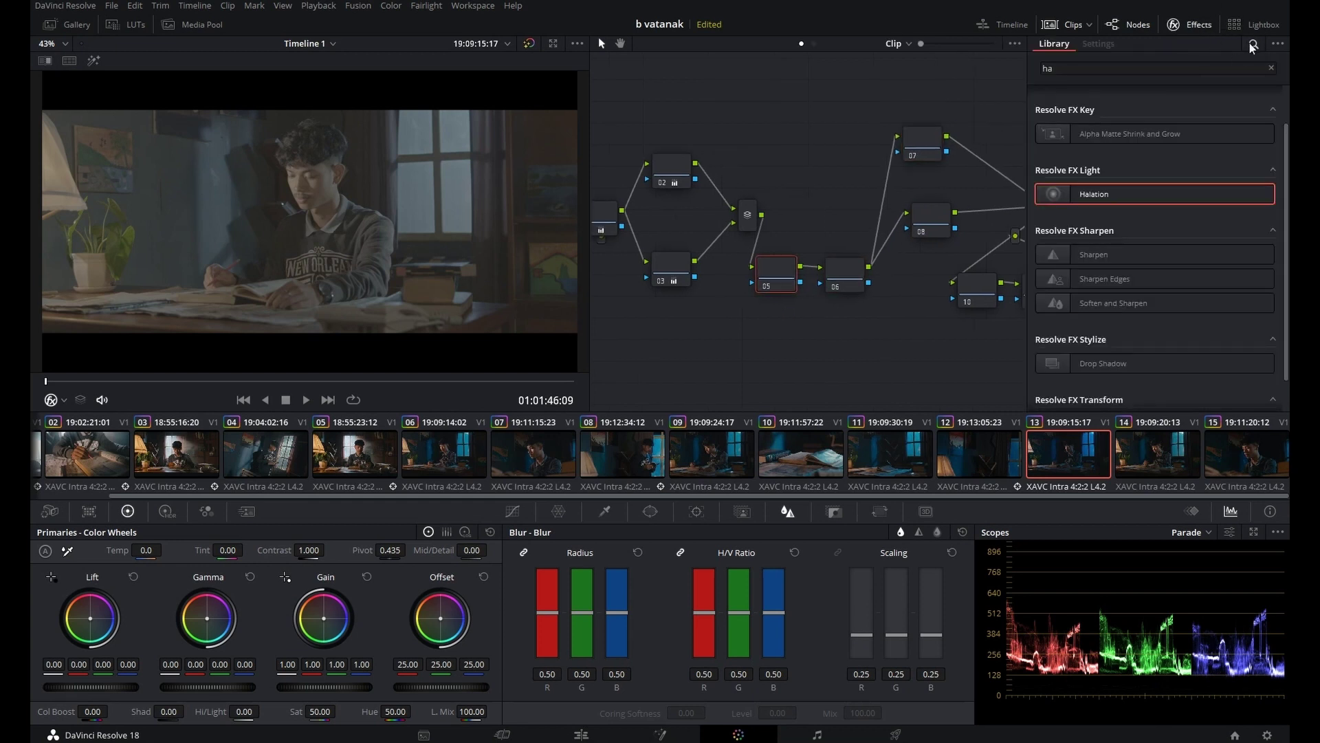
key(BackSpace)
key(BackSpace)
text(co)
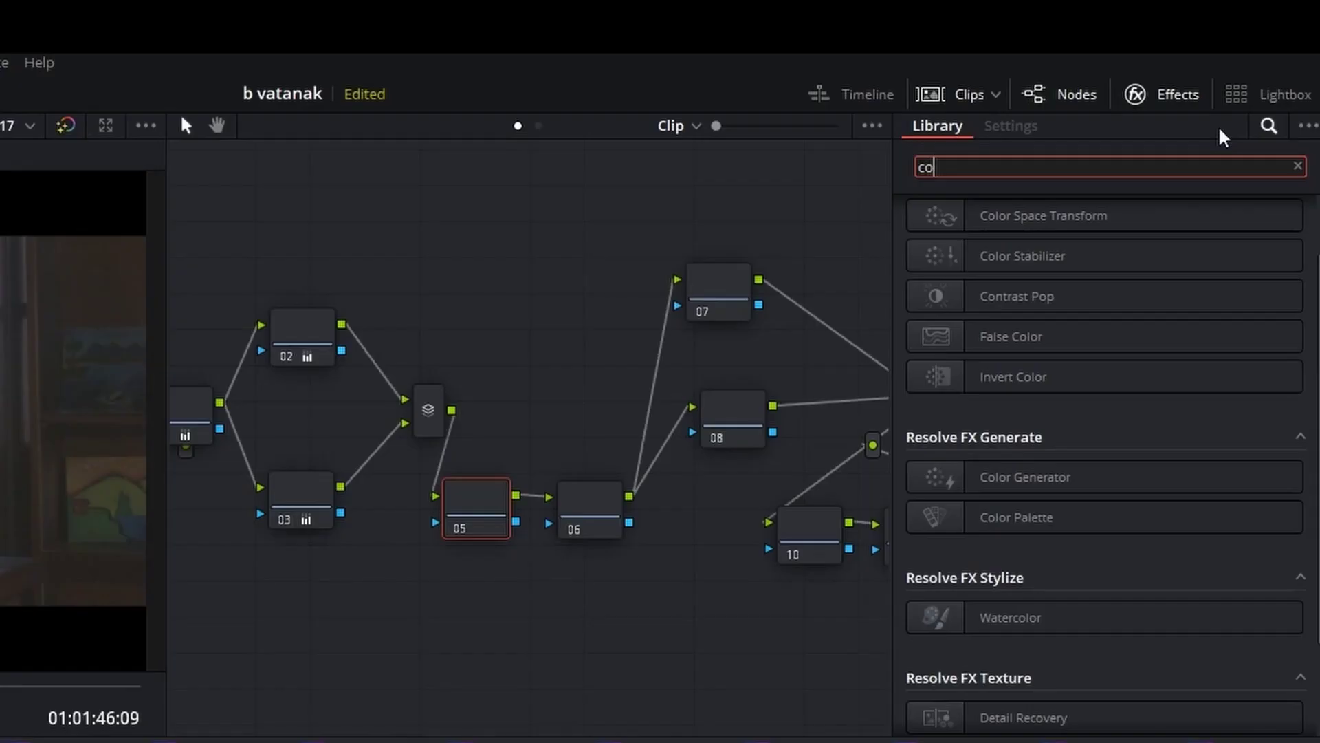
drag(1028, 227, 477, 504)
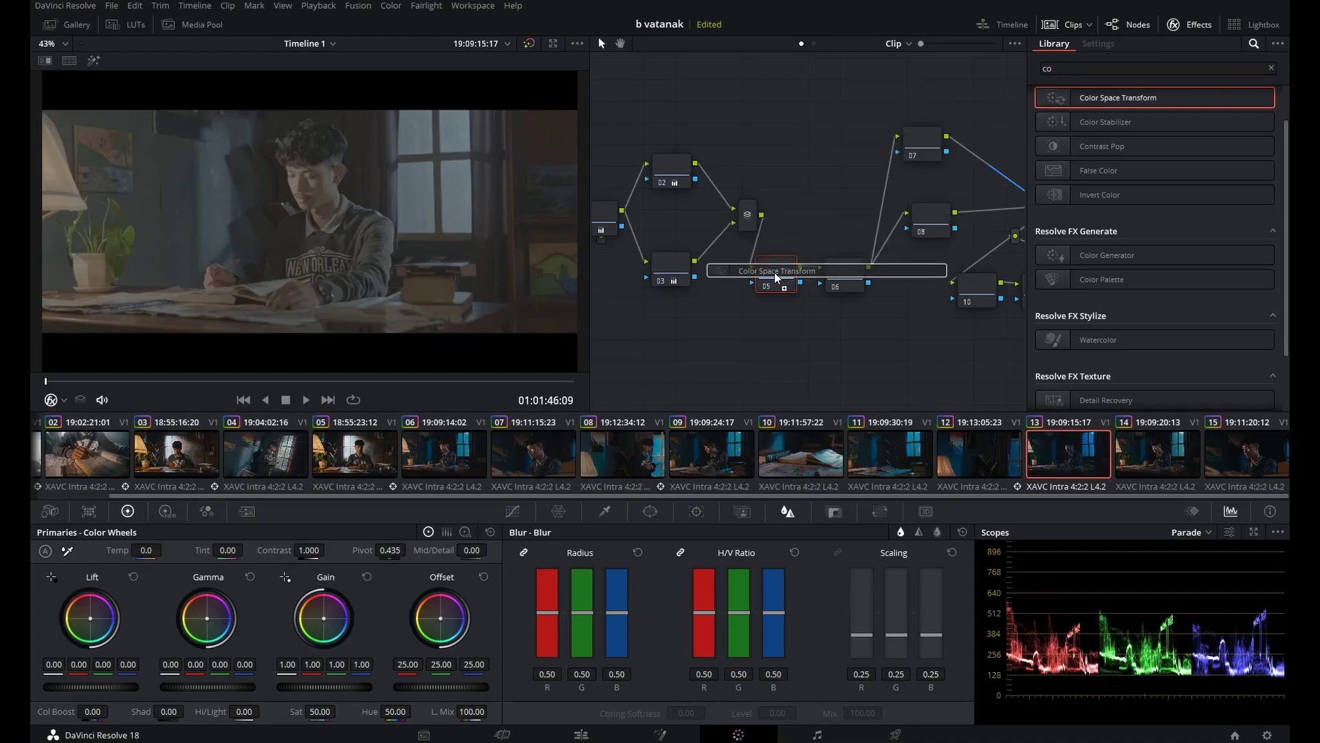
drag(774, 273, 776, 274)
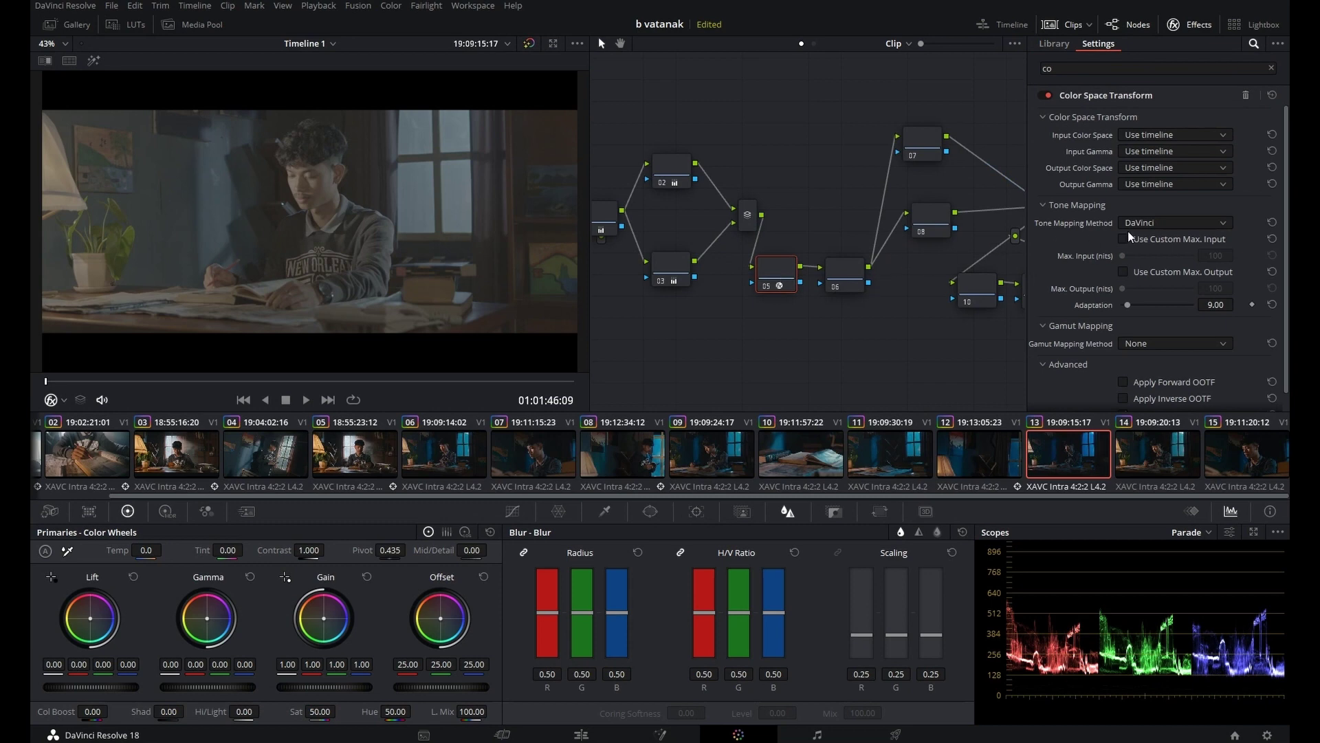
click(1155, 136)
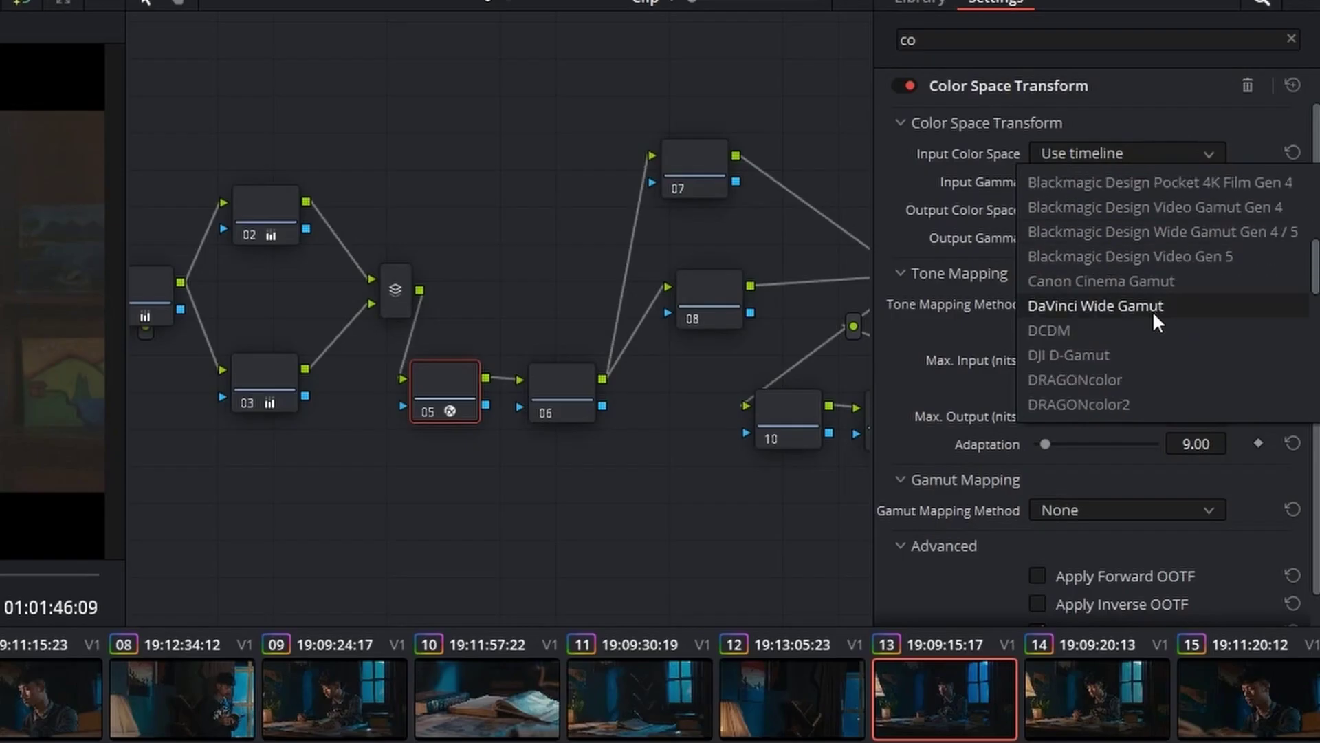
Step: In the CST settings, choose Sony S-Gamut3.Cine as Input Color Space and Sony S-Log3 as Input Gamma
scroll(1111, 282, down, 3)
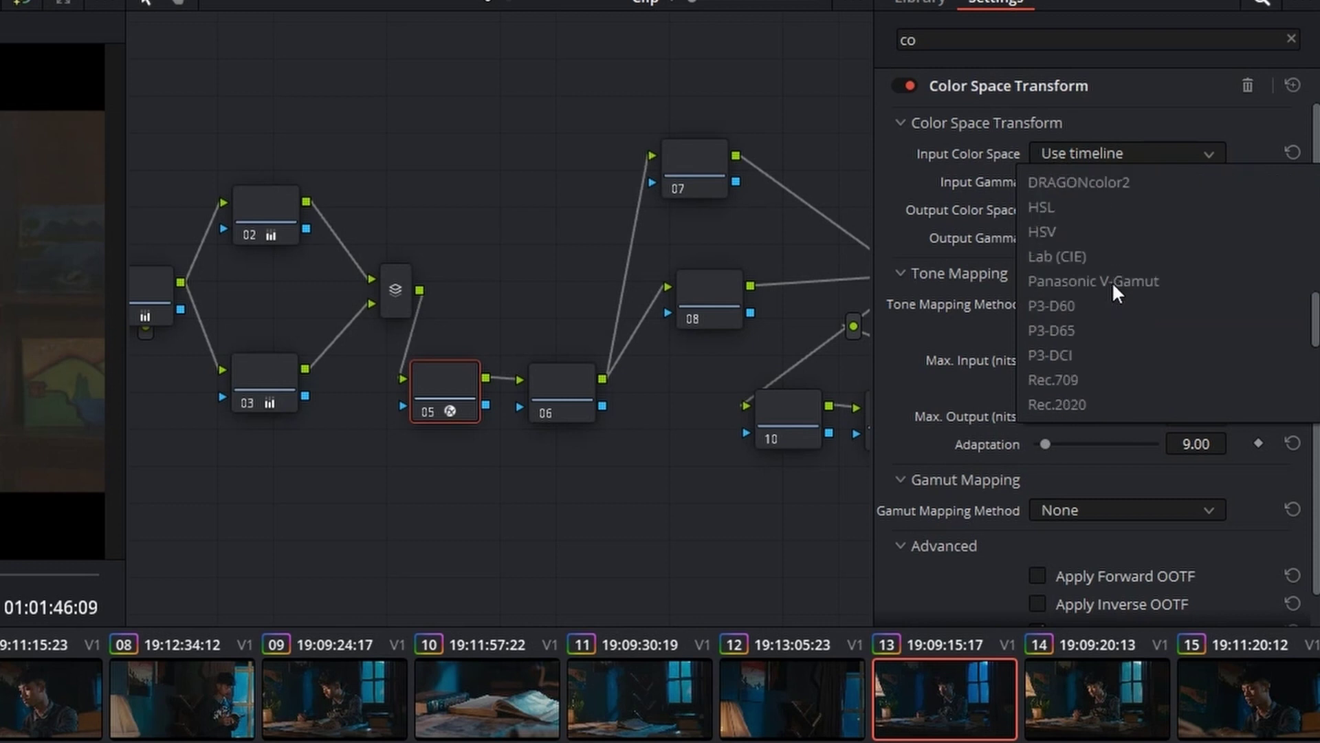
scroll(1111, 282, down, 3)
scroll(1112, 283, down, 2)
scroll(1112, 285, down, 2)
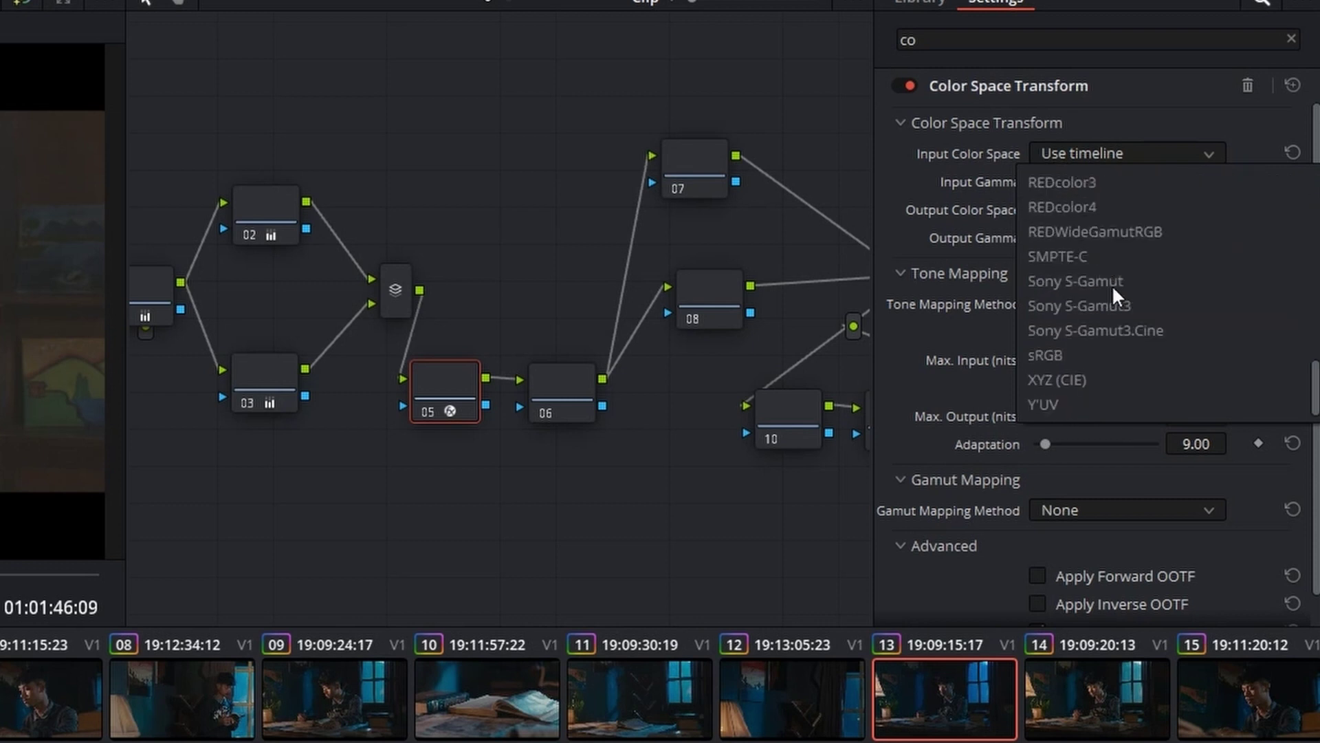
click(1101, 332)
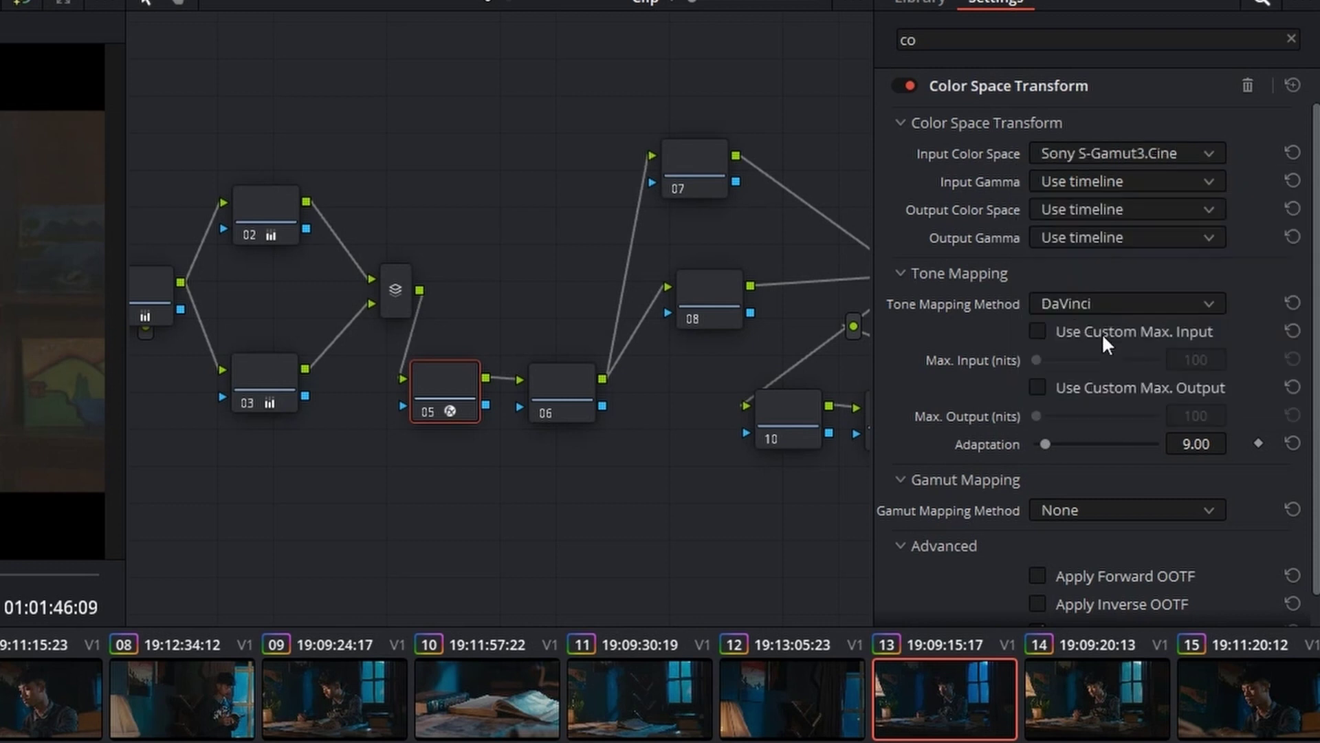
click(1057, 183)
scroll(1099, 347, down, 3)
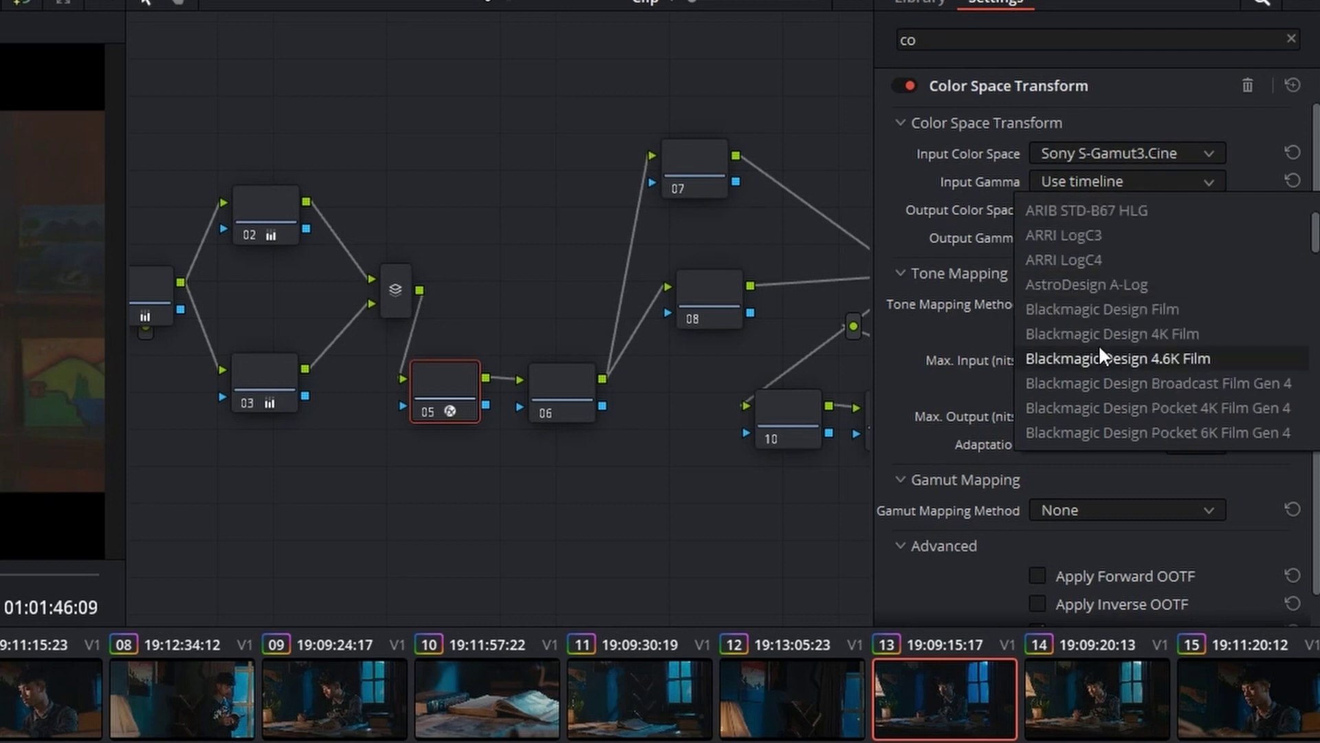
scroll(1100, 351, down, 2)
scroll(1100, 351, down, 3)
scroll(1101, 351, down, 2)
scroll(1101, 352, down, 1)
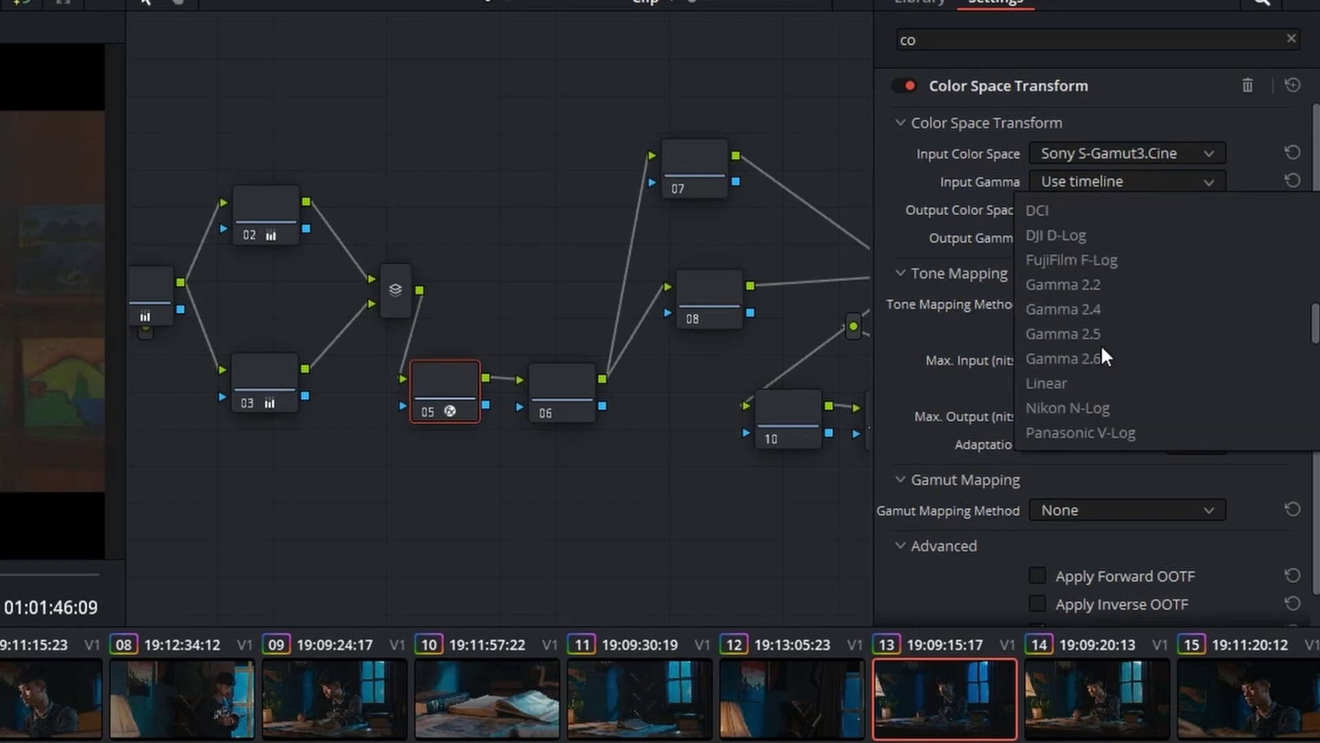
scroll(1100, 344, up, 3)
scroll(1100, 344, down, 6)
scroll(1100, 344, down, 3)
scroll(1101, 344, down, 3)
scroll(1100, 344, down, 2)
click(1094, 383)
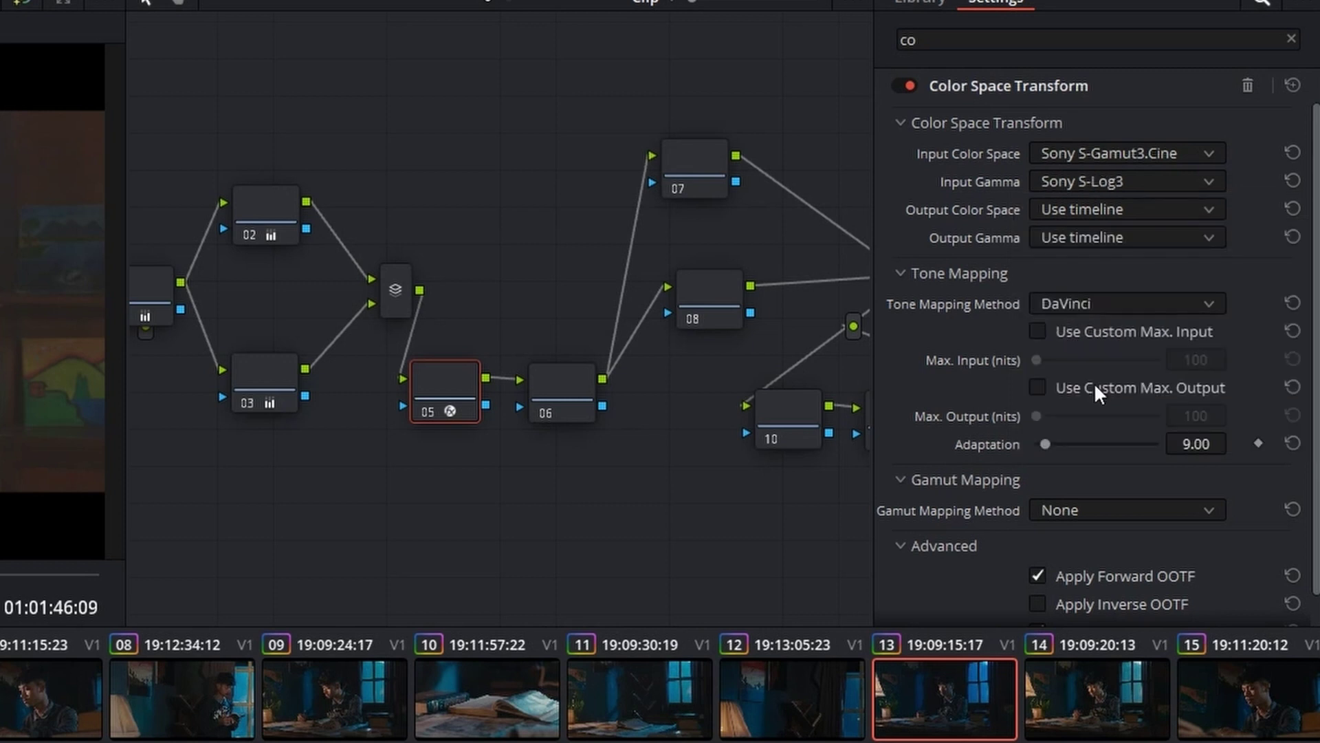
Step: Set the CST output to the Rec.709 colour space with Cineon Film Log gamma
click(1076, 204)
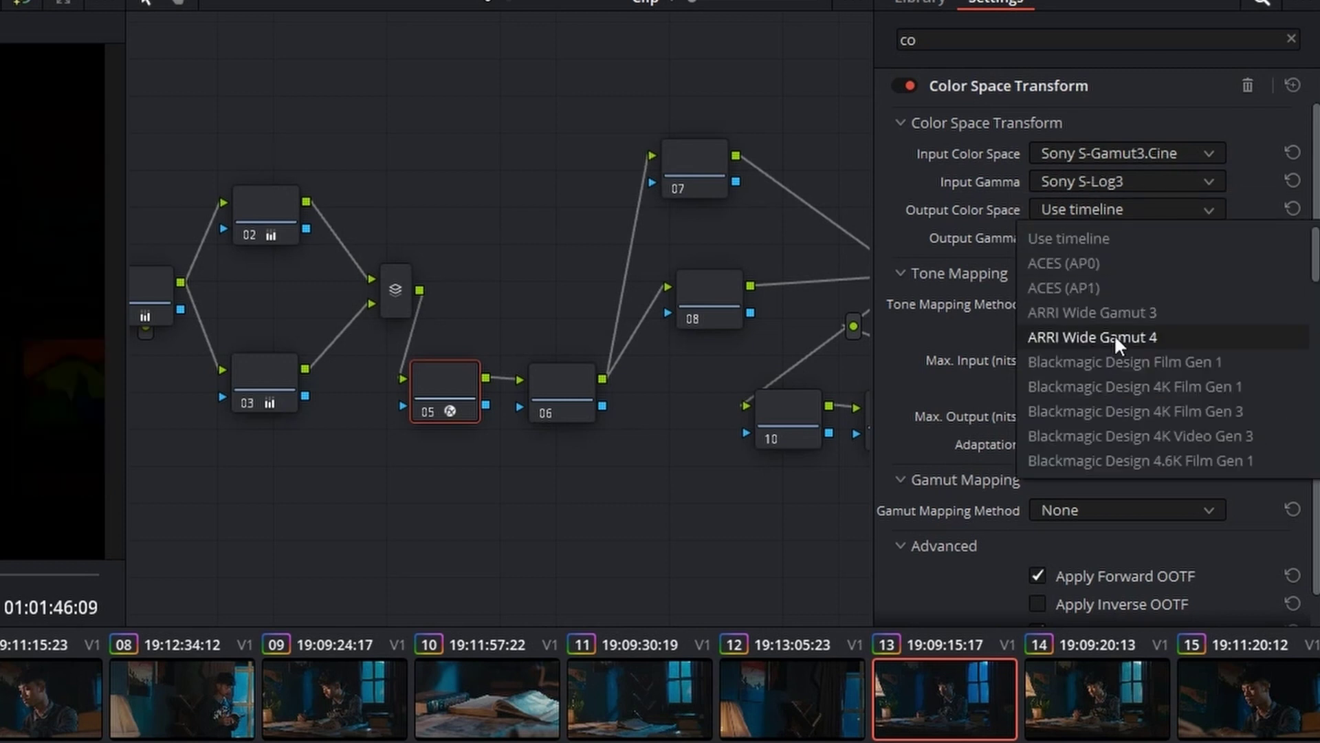
scroll(1114, 344, down, 4)
scroll(1114, 355, down, 5)
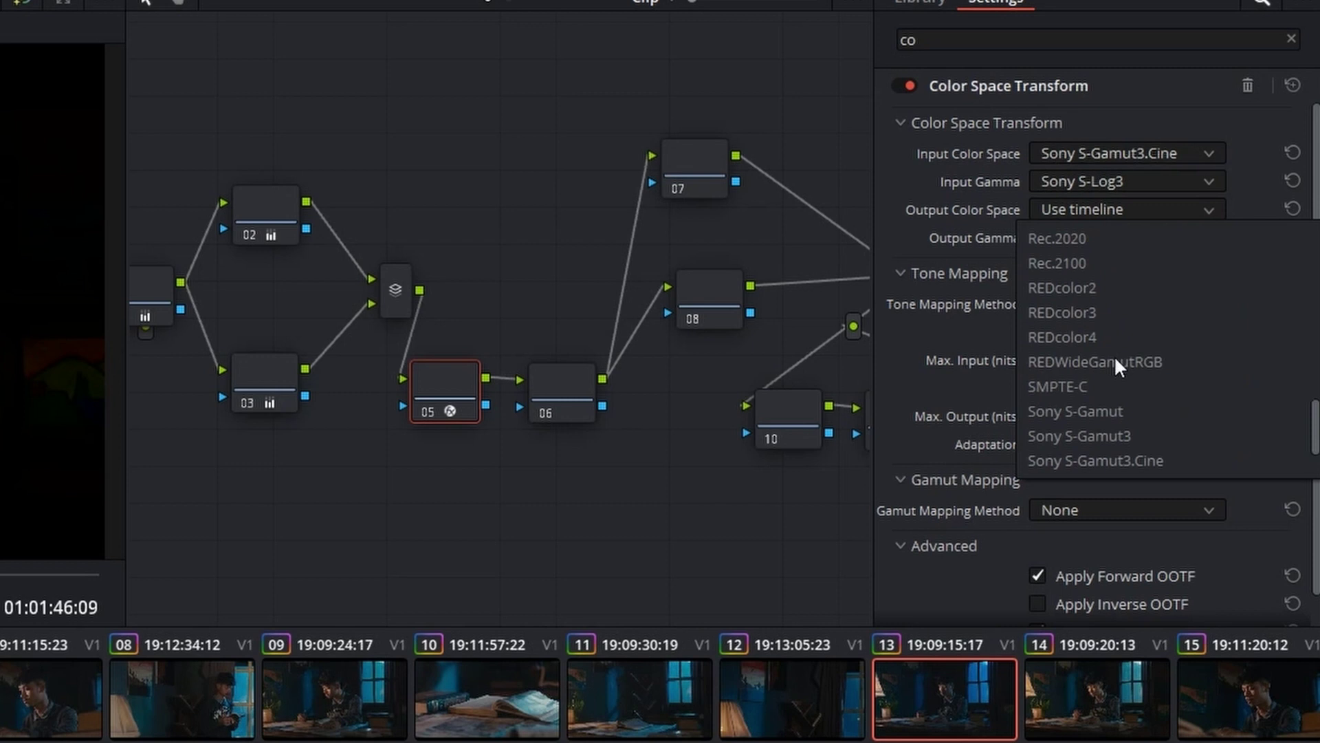
scroll(1088, 285, up, 1)
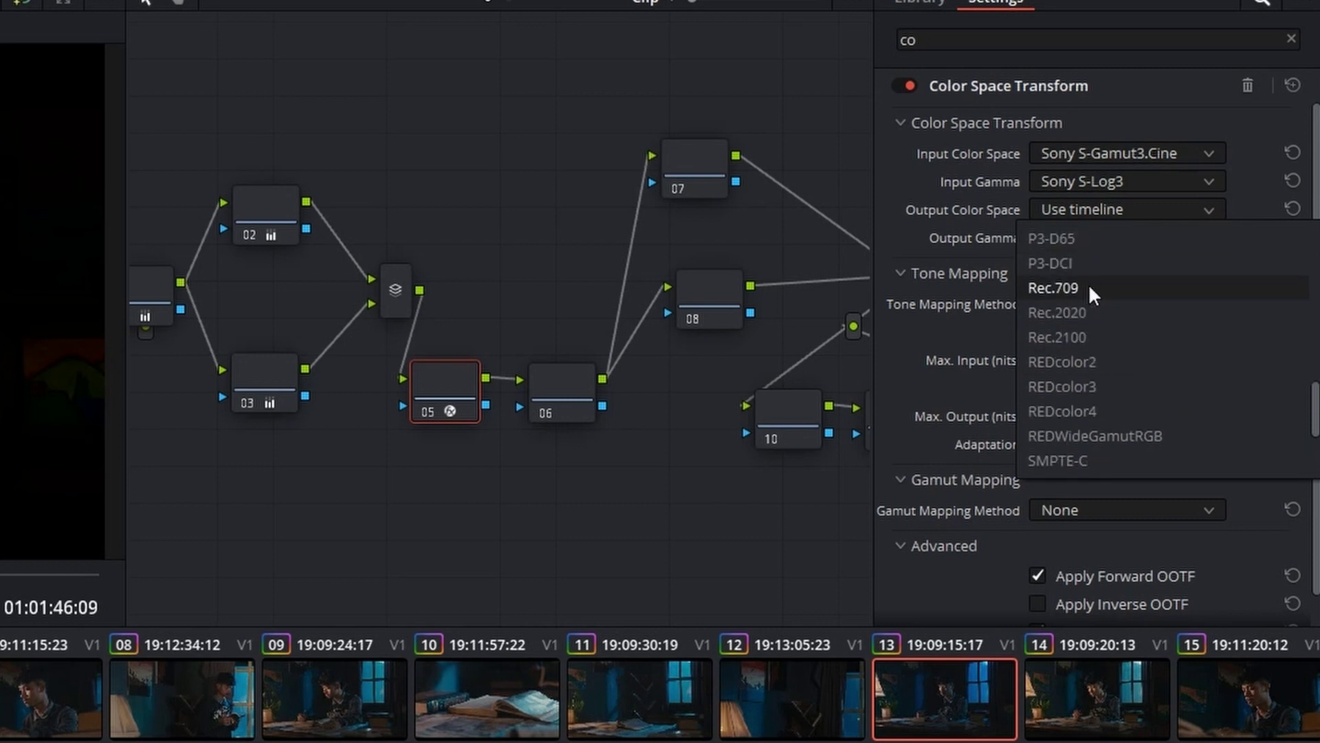
click(1083, 283)
click(1092, 234)
scroll(1140, 369, down, 3)
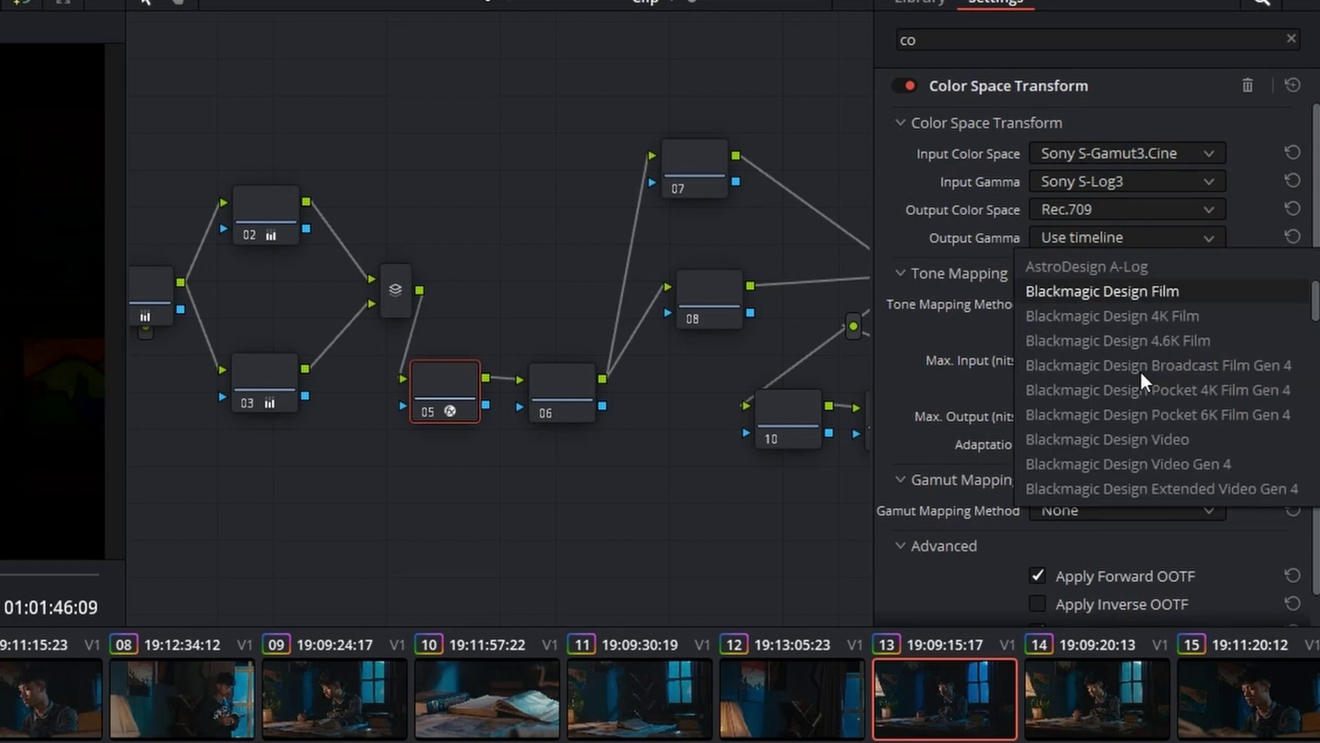
scroll(1140, 369, down, 3)
scroll(1141, 370, down, 3)
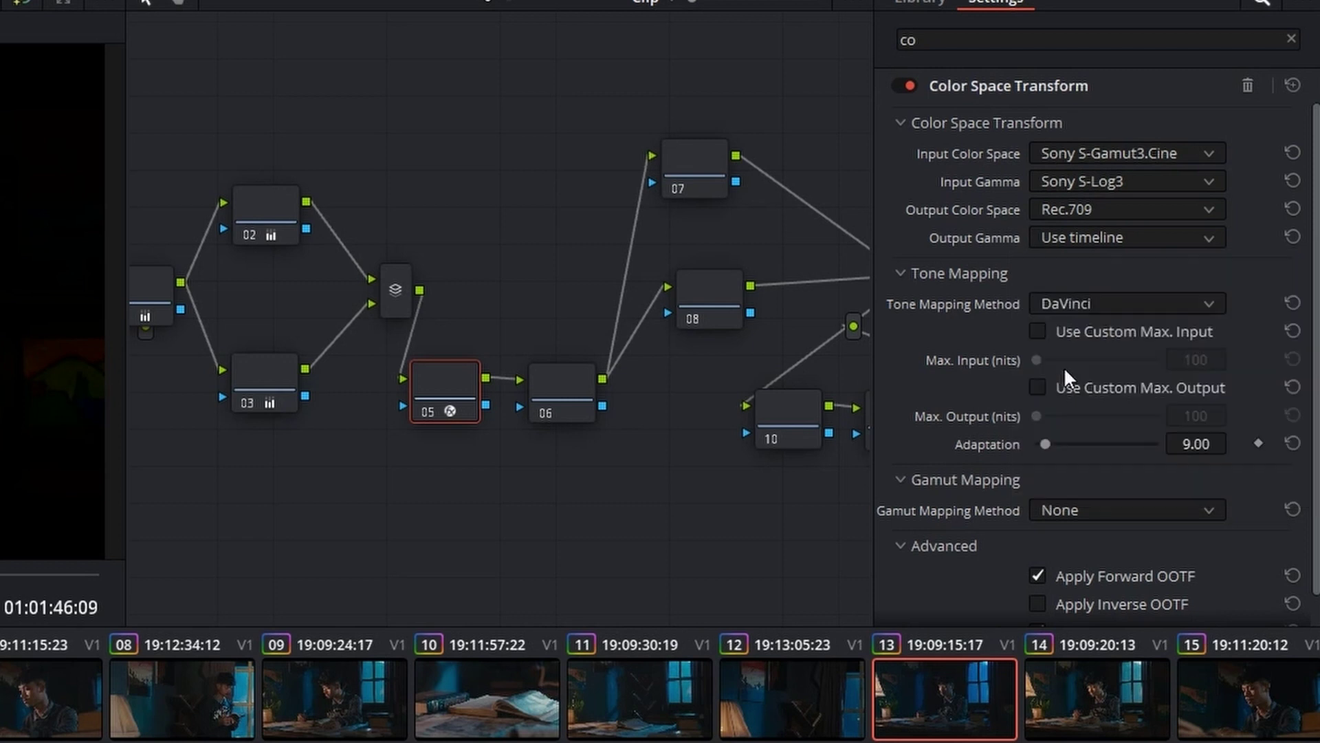
click(1063, 366)
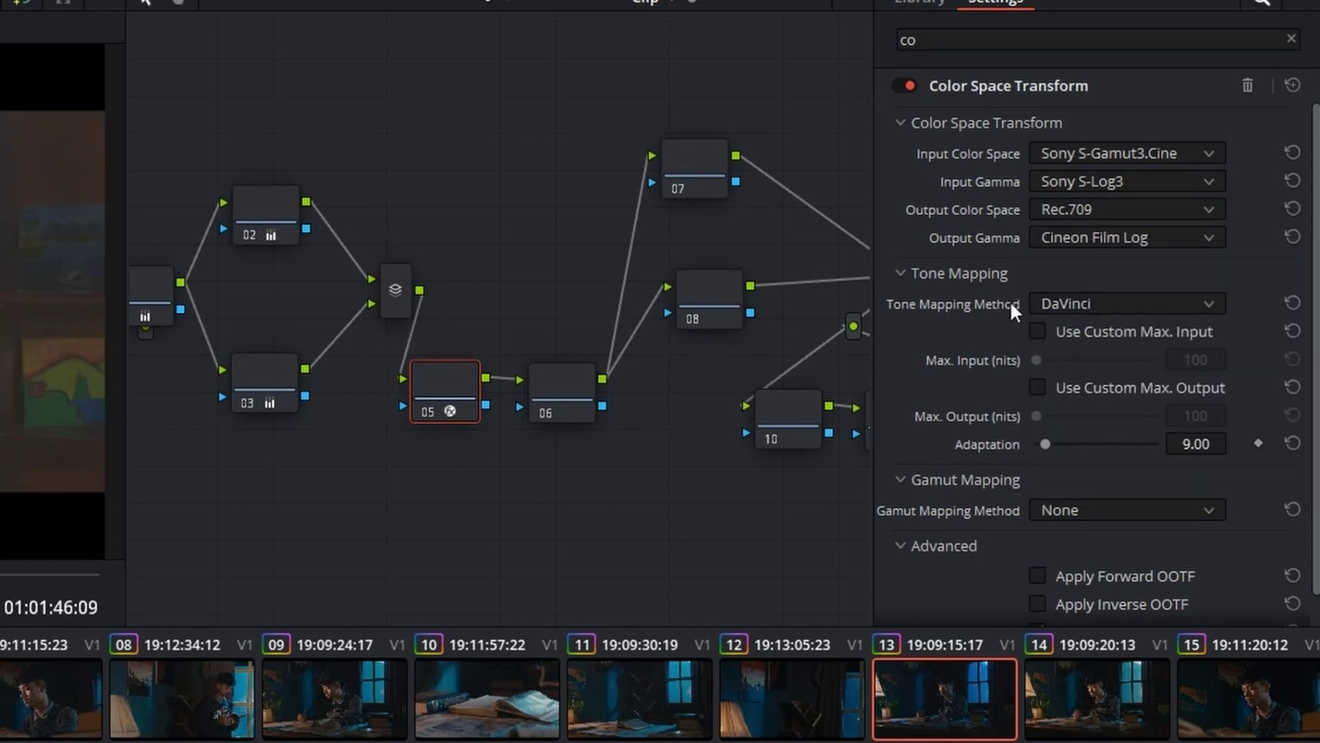
Step: Switch tone mapping to Luminance Mapping and gamut mapping to Saturation Compression
click(1095, 302)
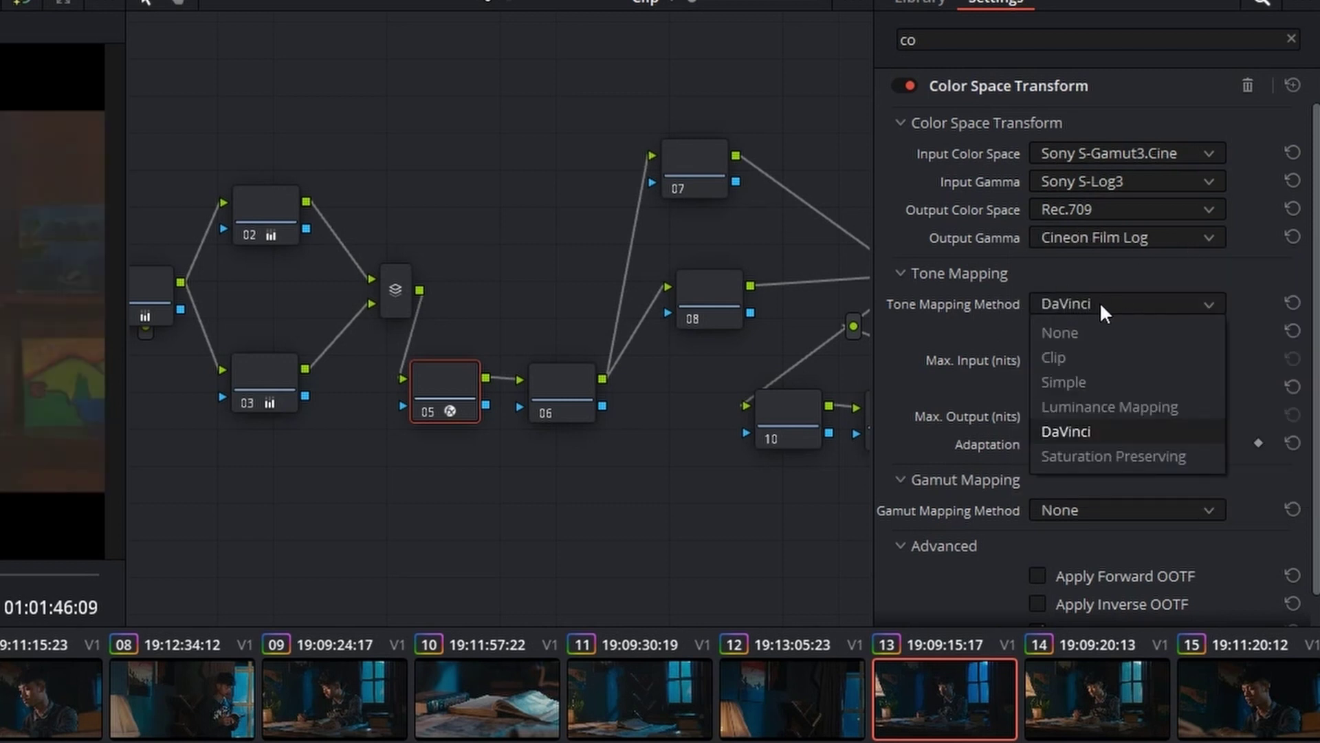
click(1122, 403)
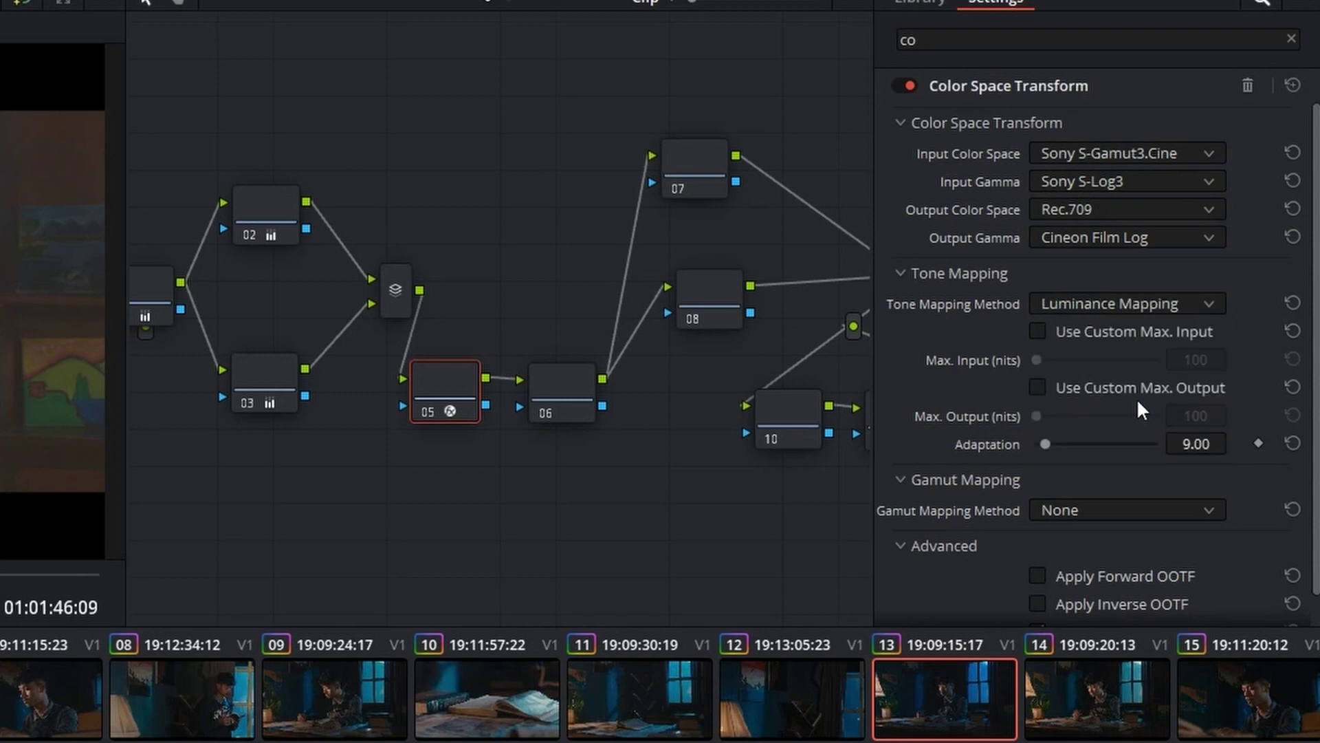
scroll(1131, 364, down, 1)
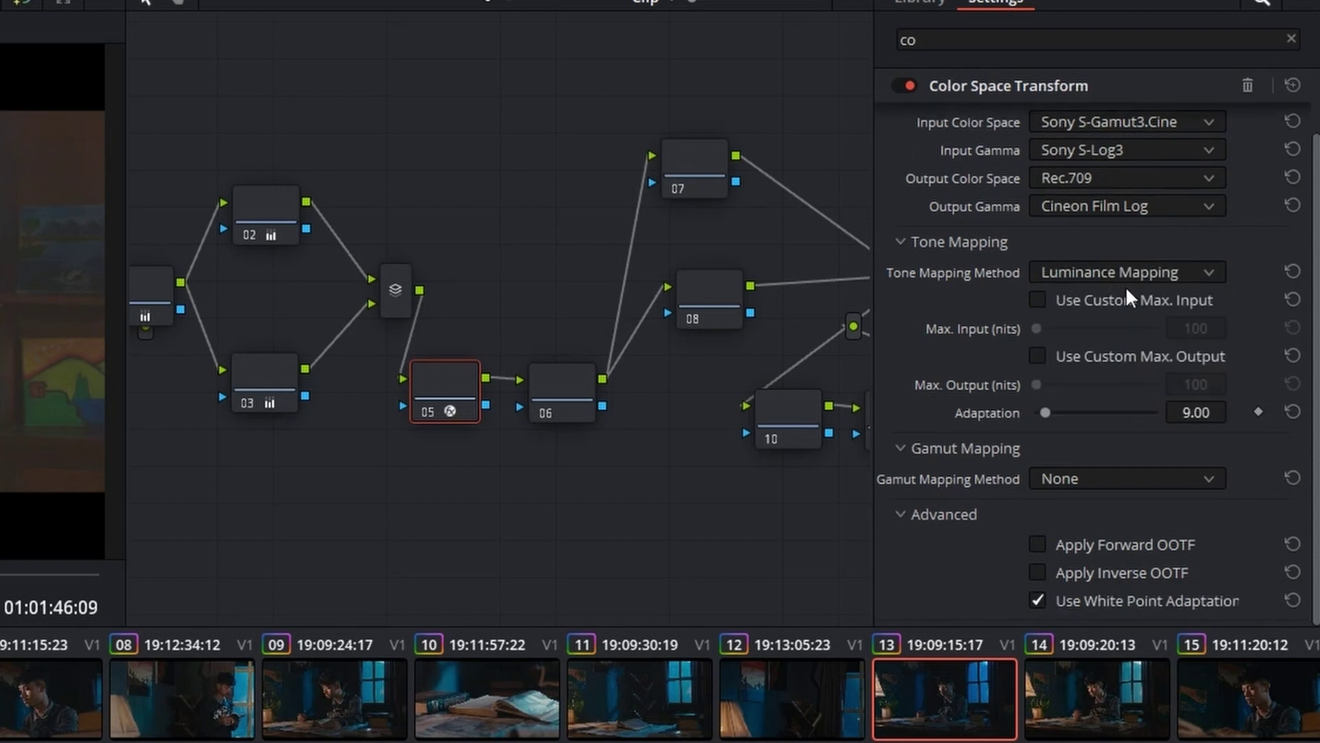
click(1070, 475)
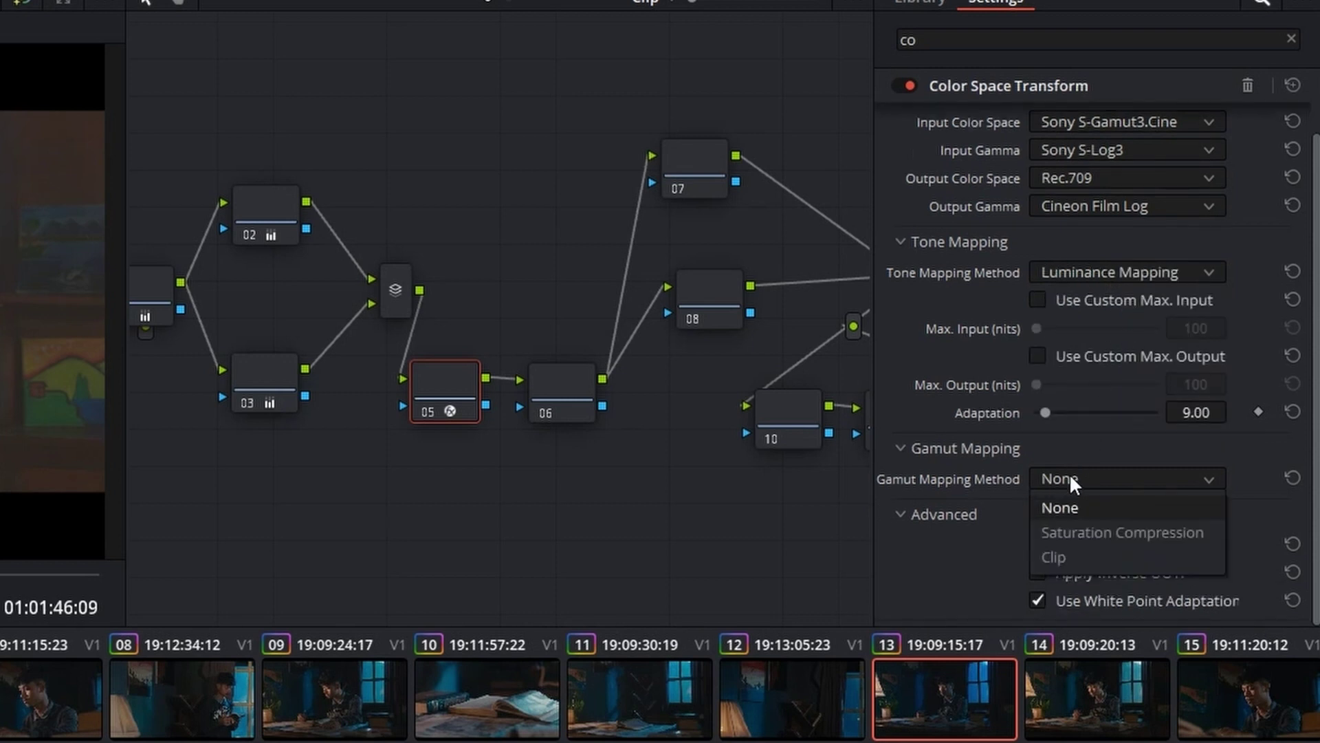
click(1095, 535)
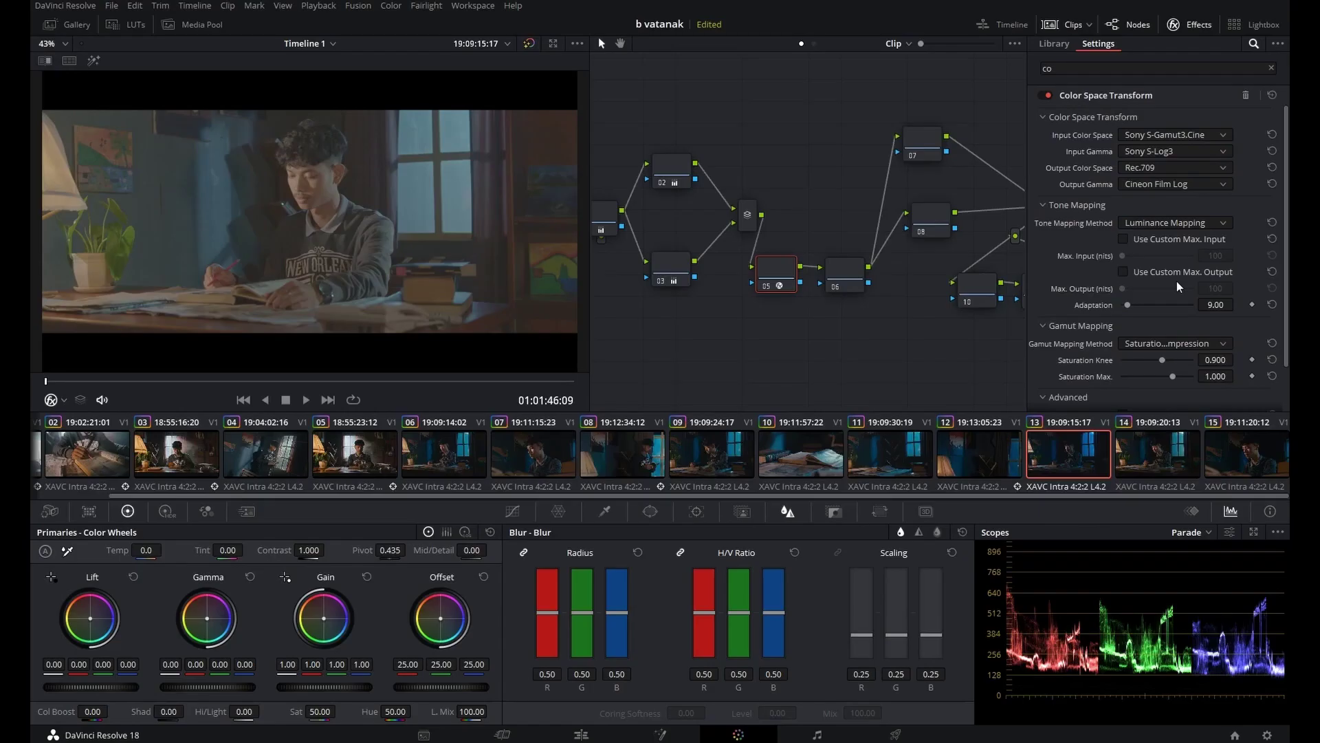
scroll(1178, 281, down, 2)
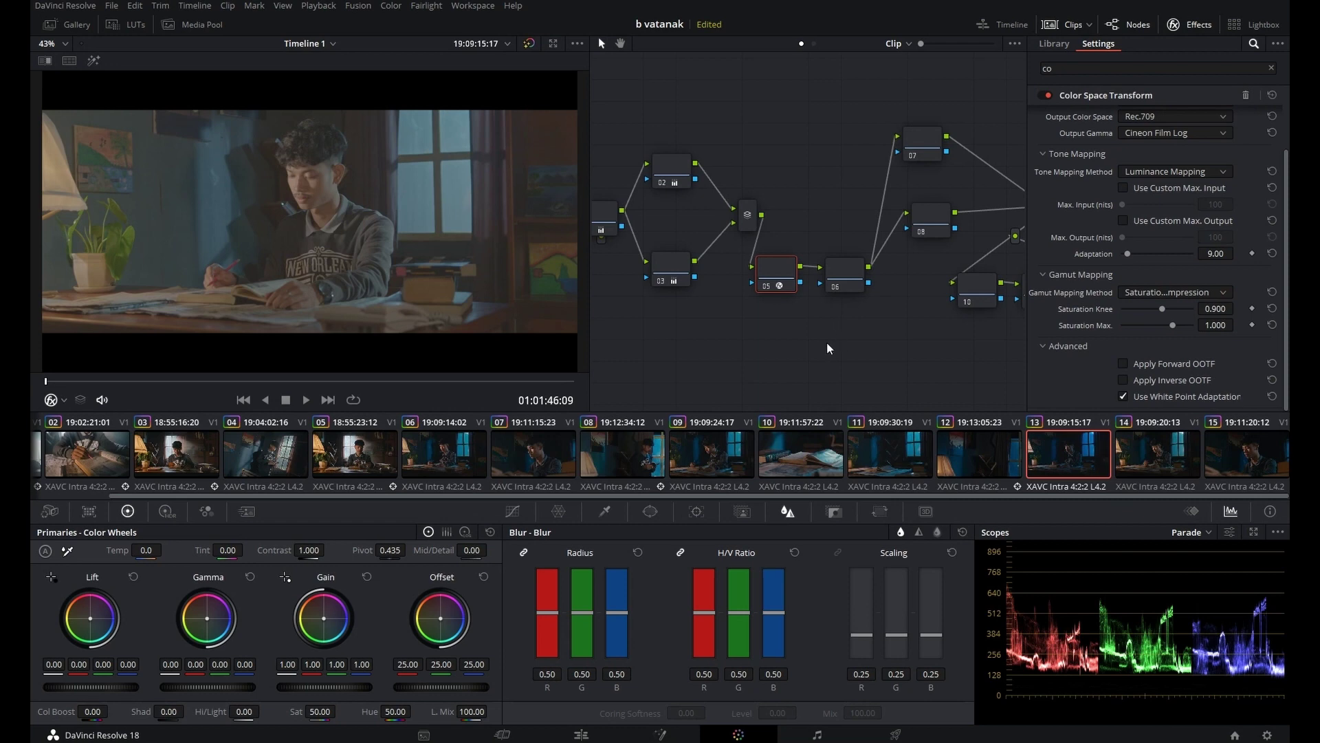
click(845, 286)
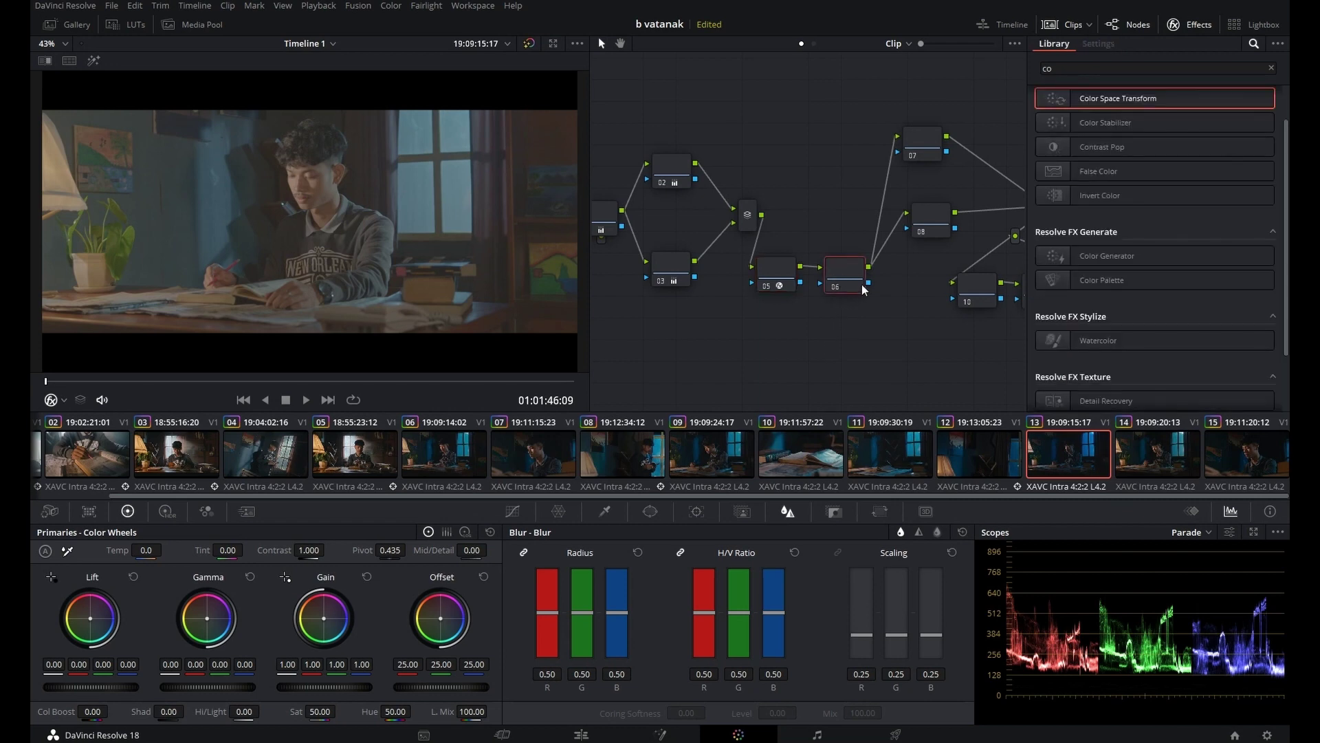
Step: Apply the Film Looks LUT Rec709 Kodak 2383 D60 to node 06 from its context menu
click(1190, 31)
right_click(900, 295)
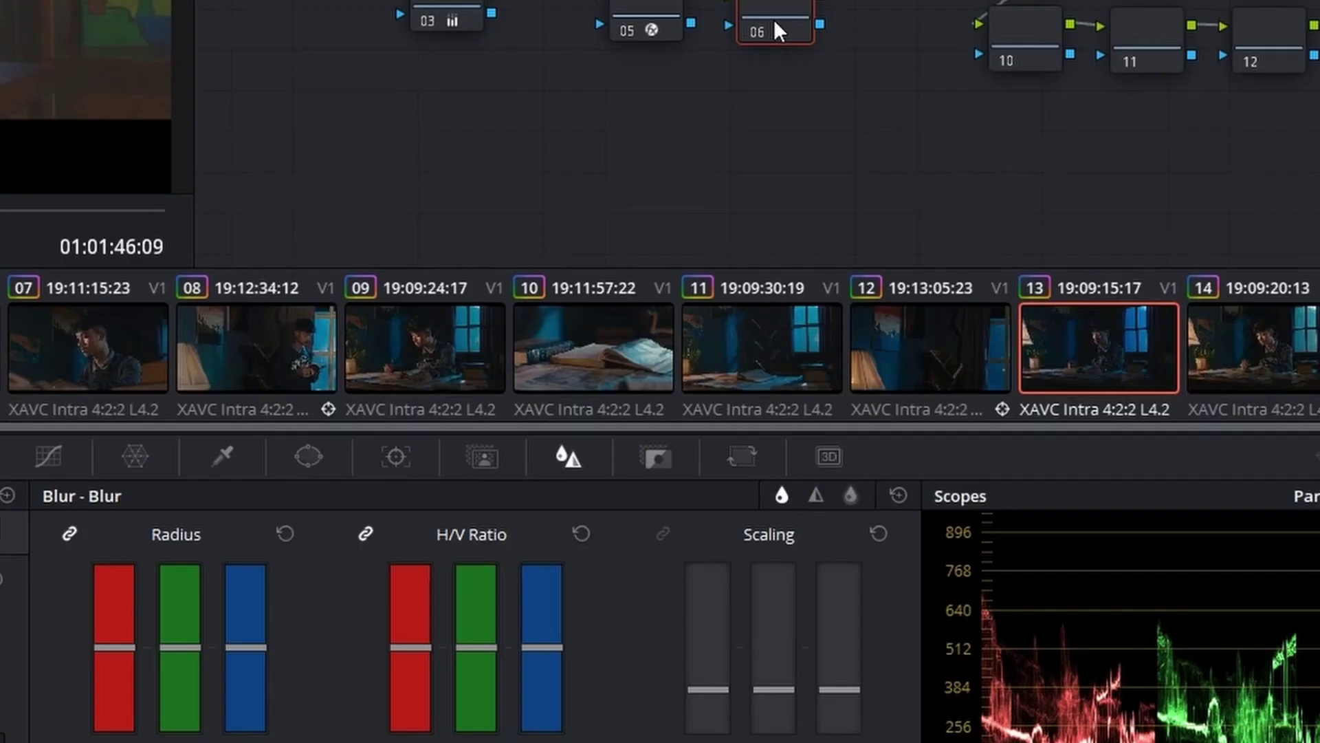
right_click(784, 22)
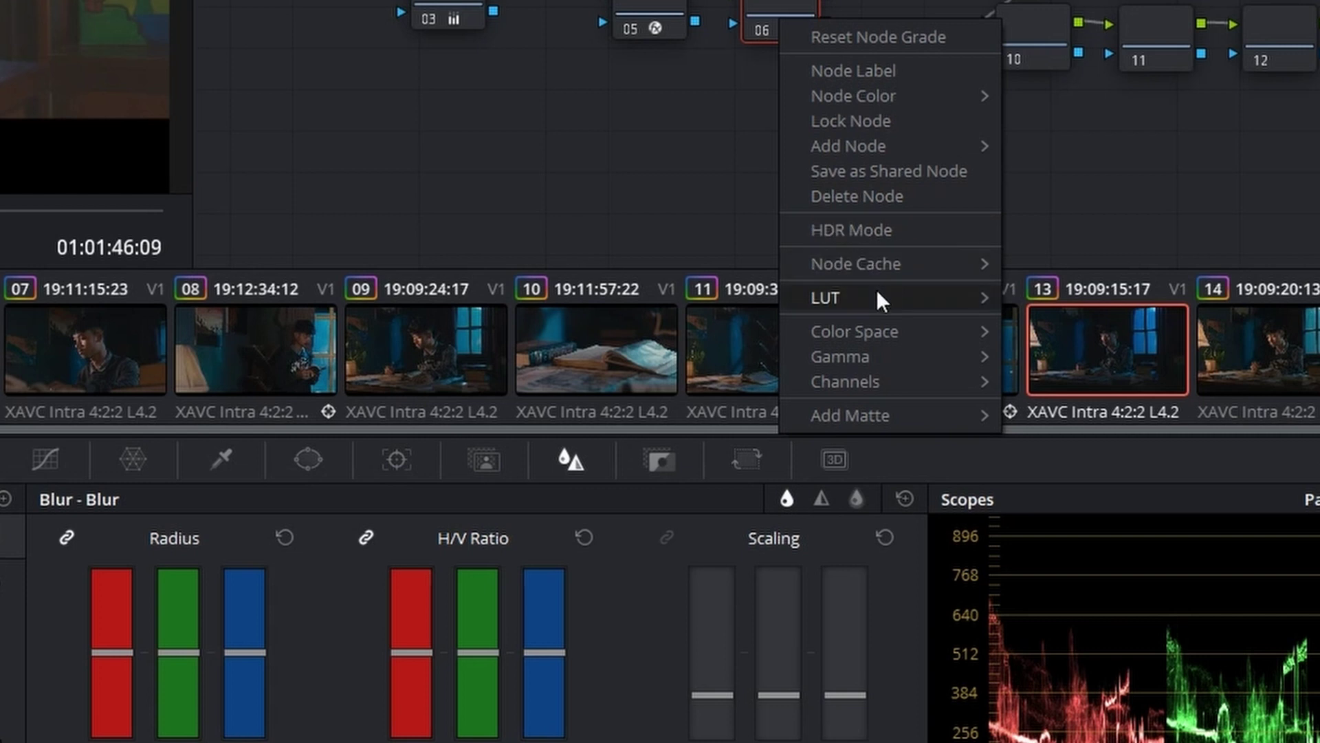
mouse_move(876, 292)
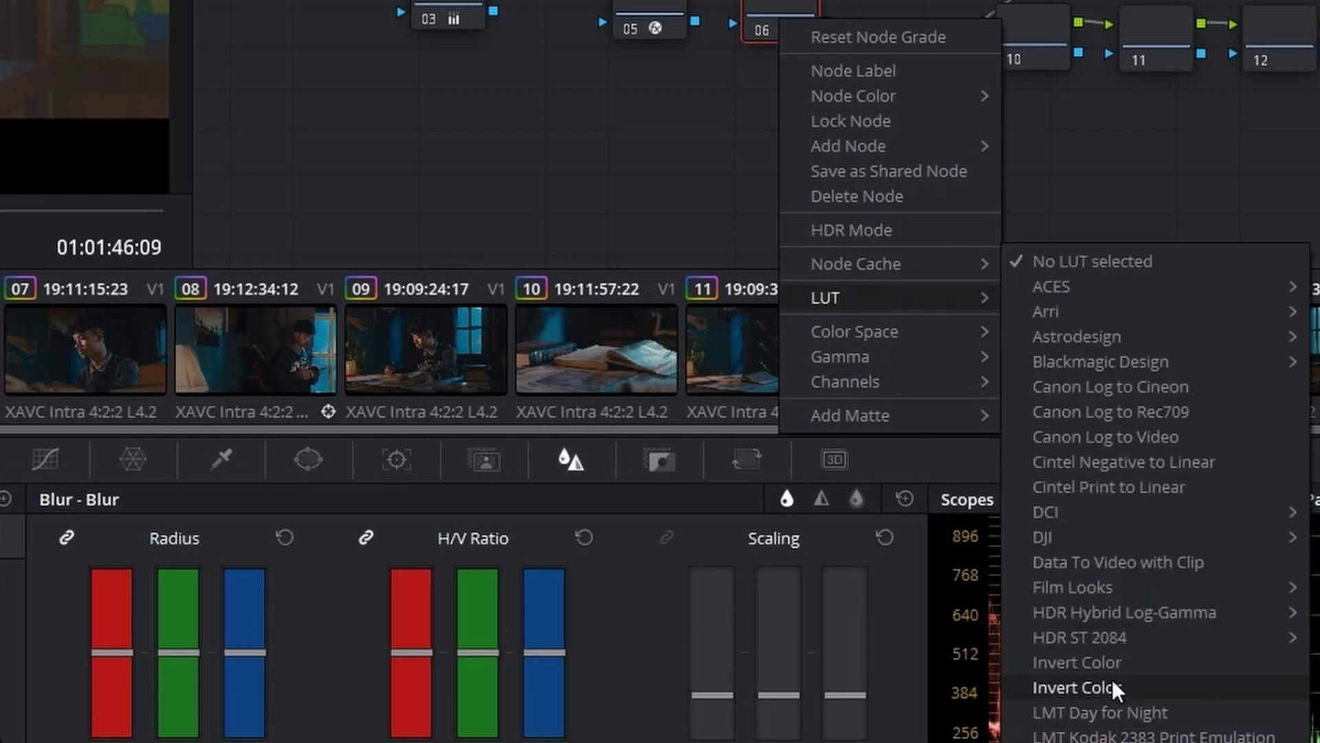
mouse_move(1116, 587)
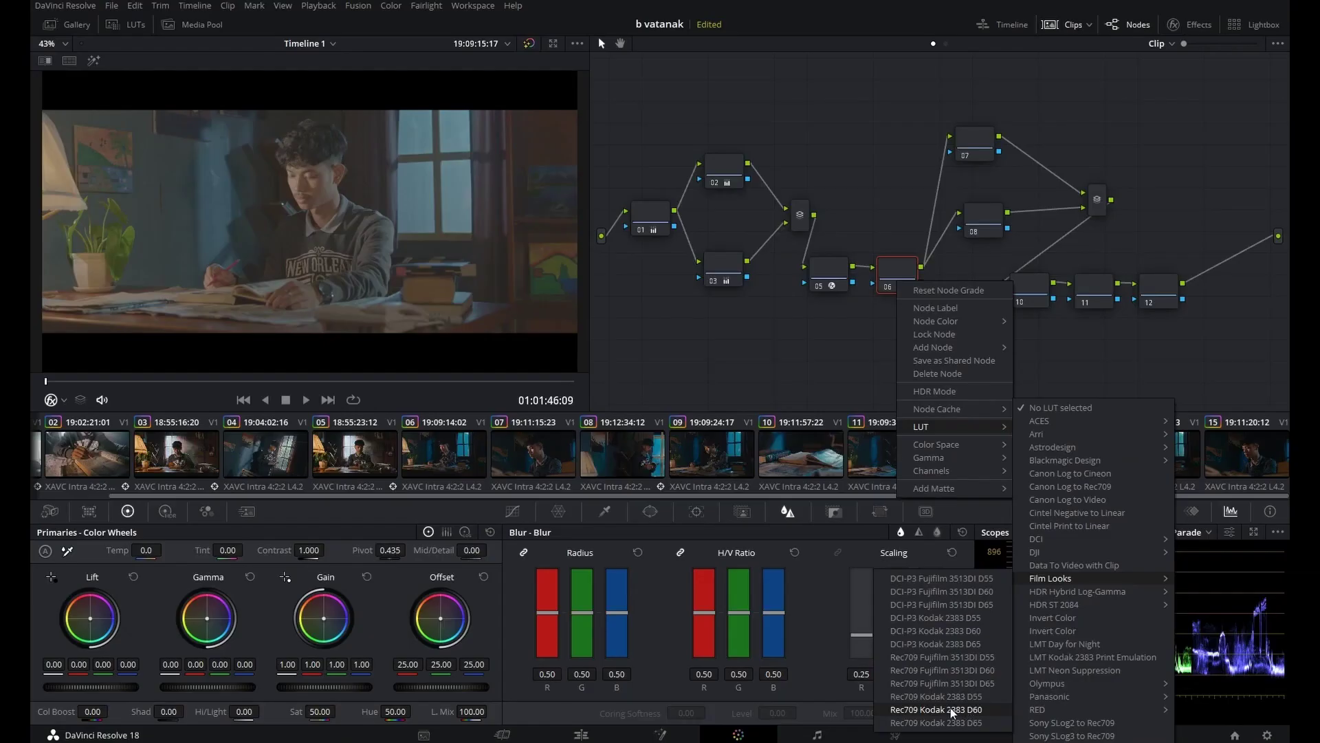
click(952, 713)
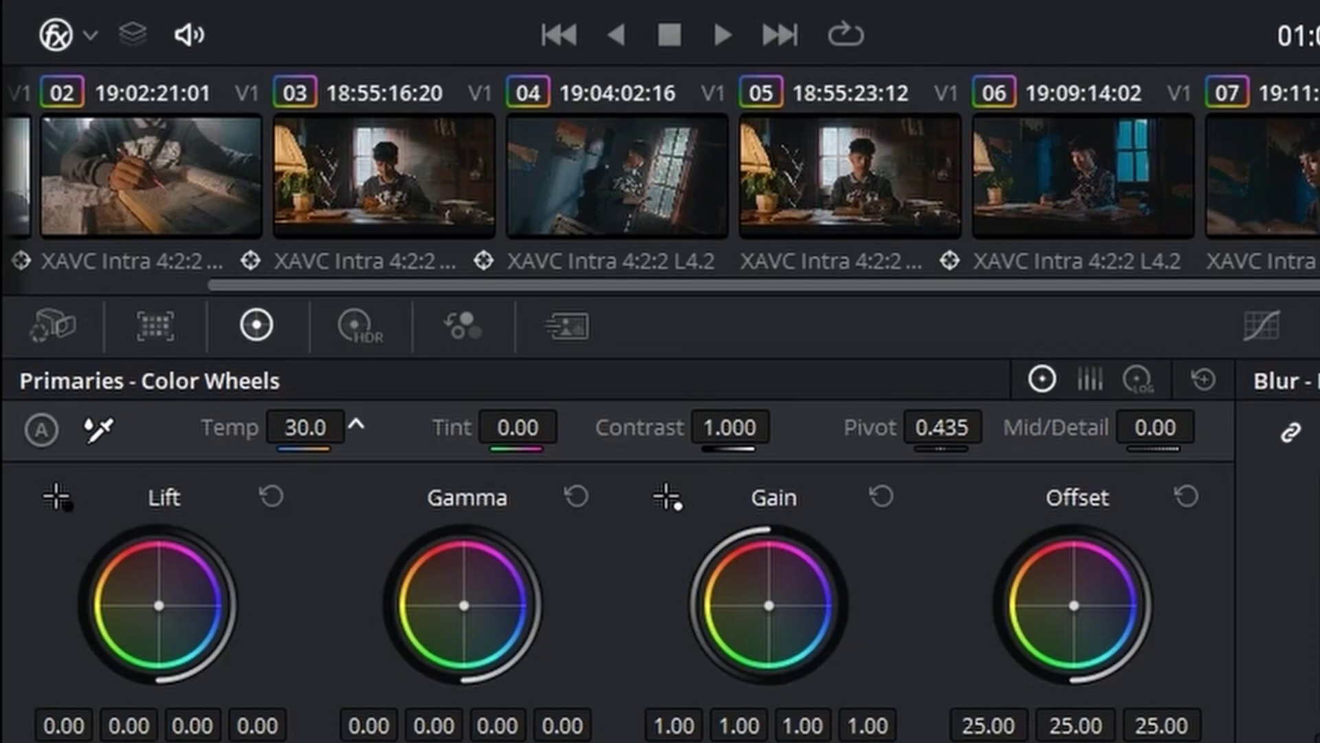
Step: Set Temp to 150 and Tint to 4.50, and raise the Gain master to about 1.04
drag(356, 426, 336, 433)
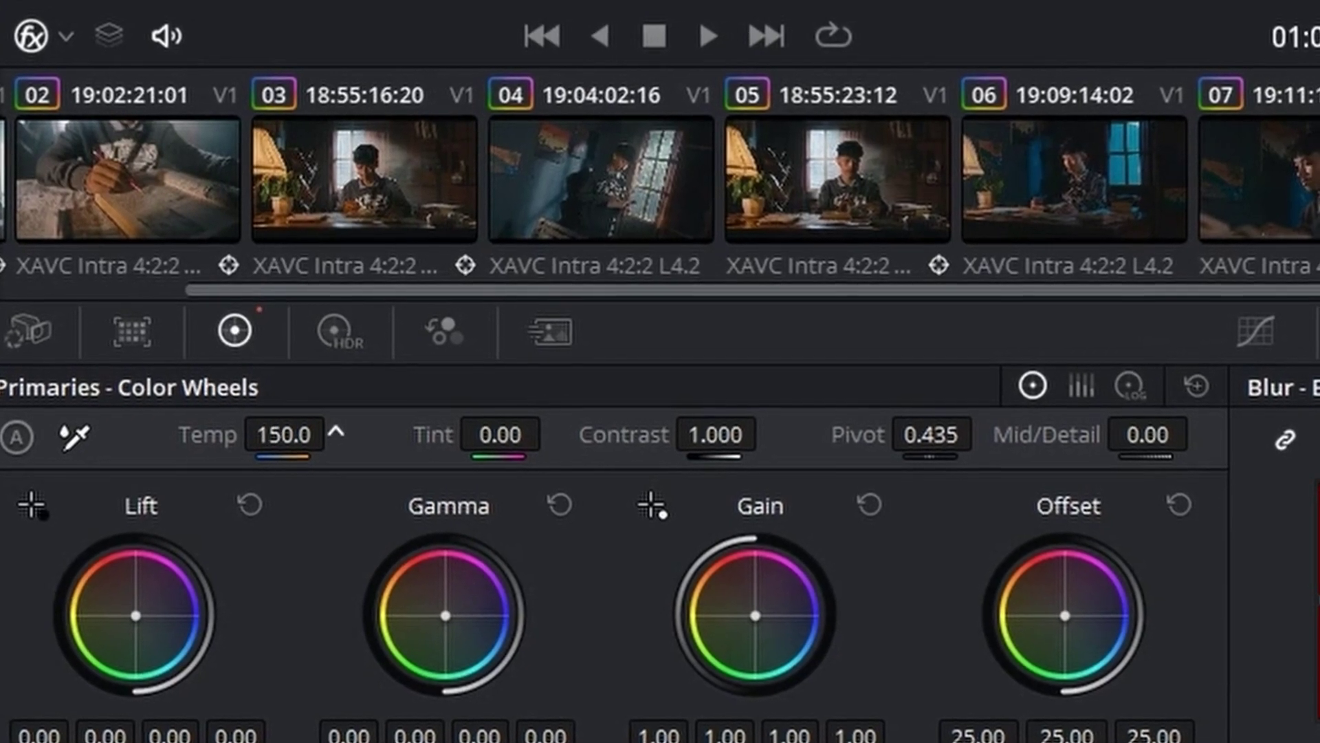
drag(499, 440, 514, 474)
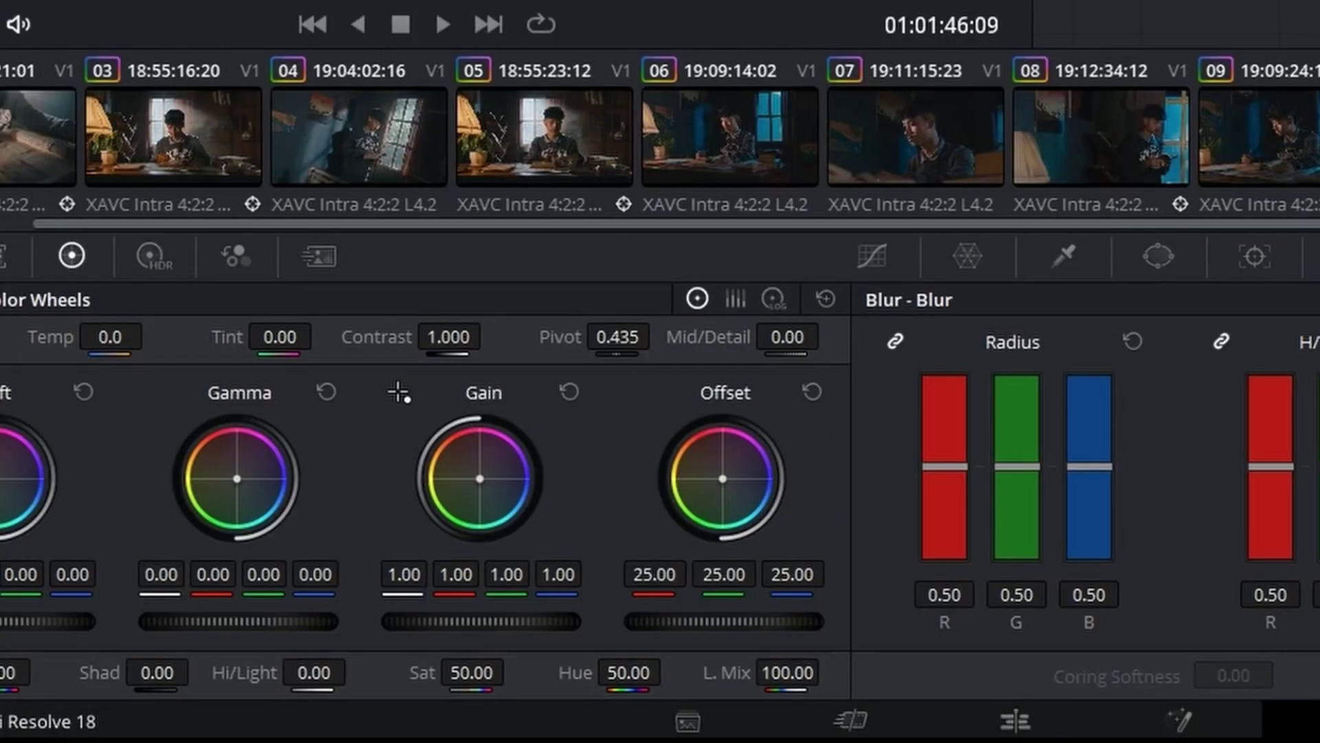
drag(327, 687, 334, 687)
drag(481, 621, 502, 621)
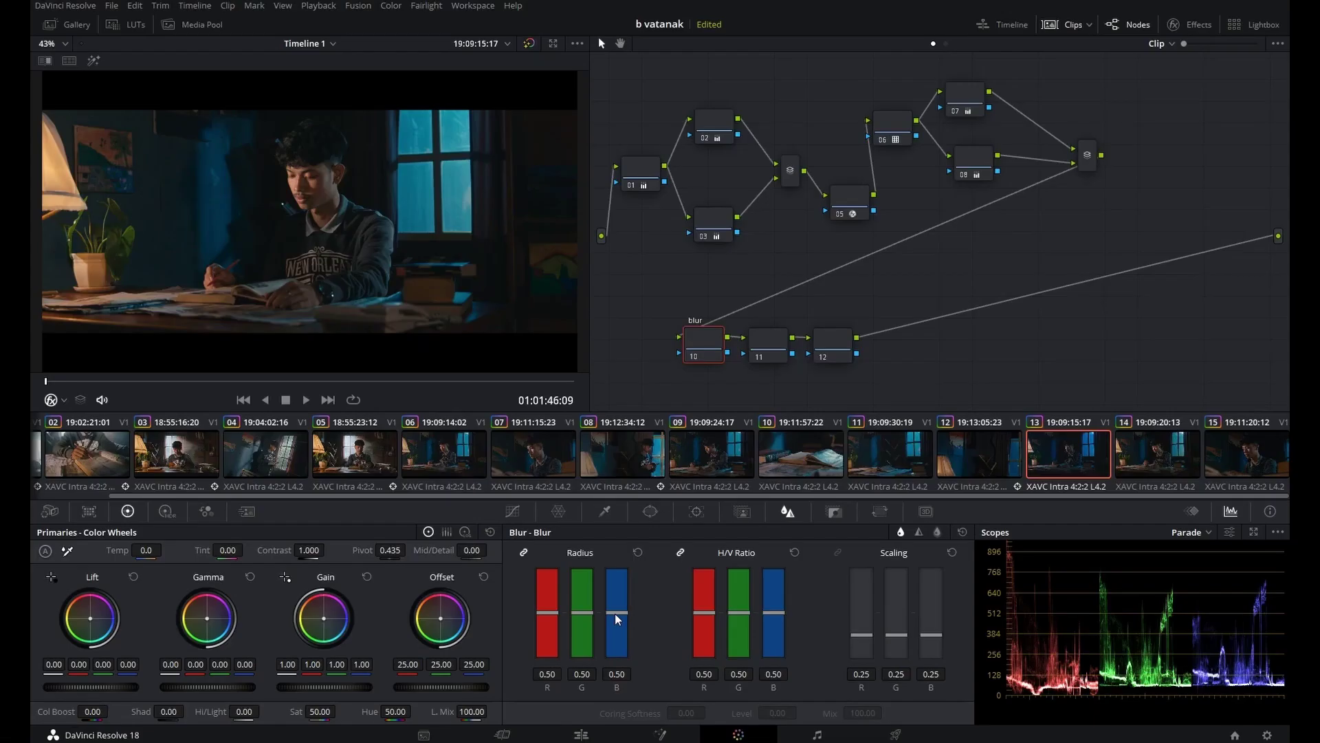
Step: Lower node 10's linked Blur Radius sliders to 0.45
drag(615, 614, 614, 616)
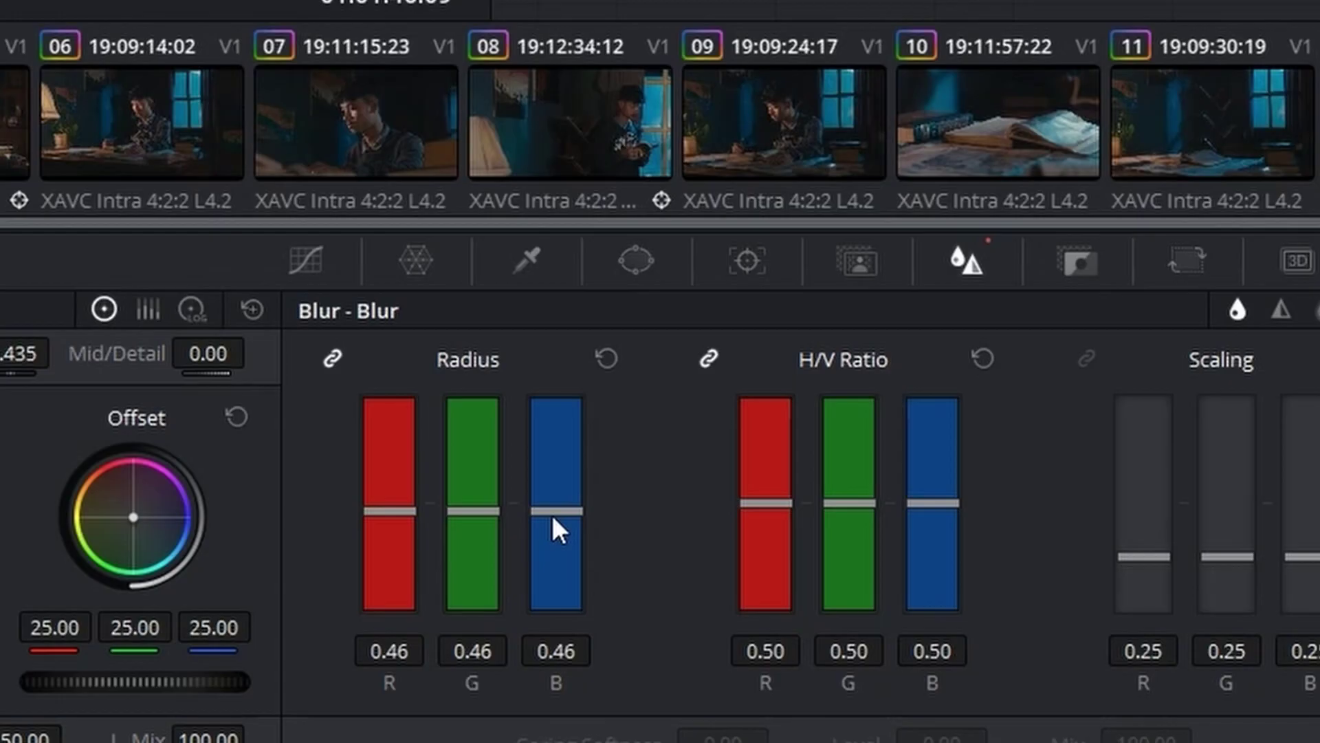
drag(614, 617, 615, 618)
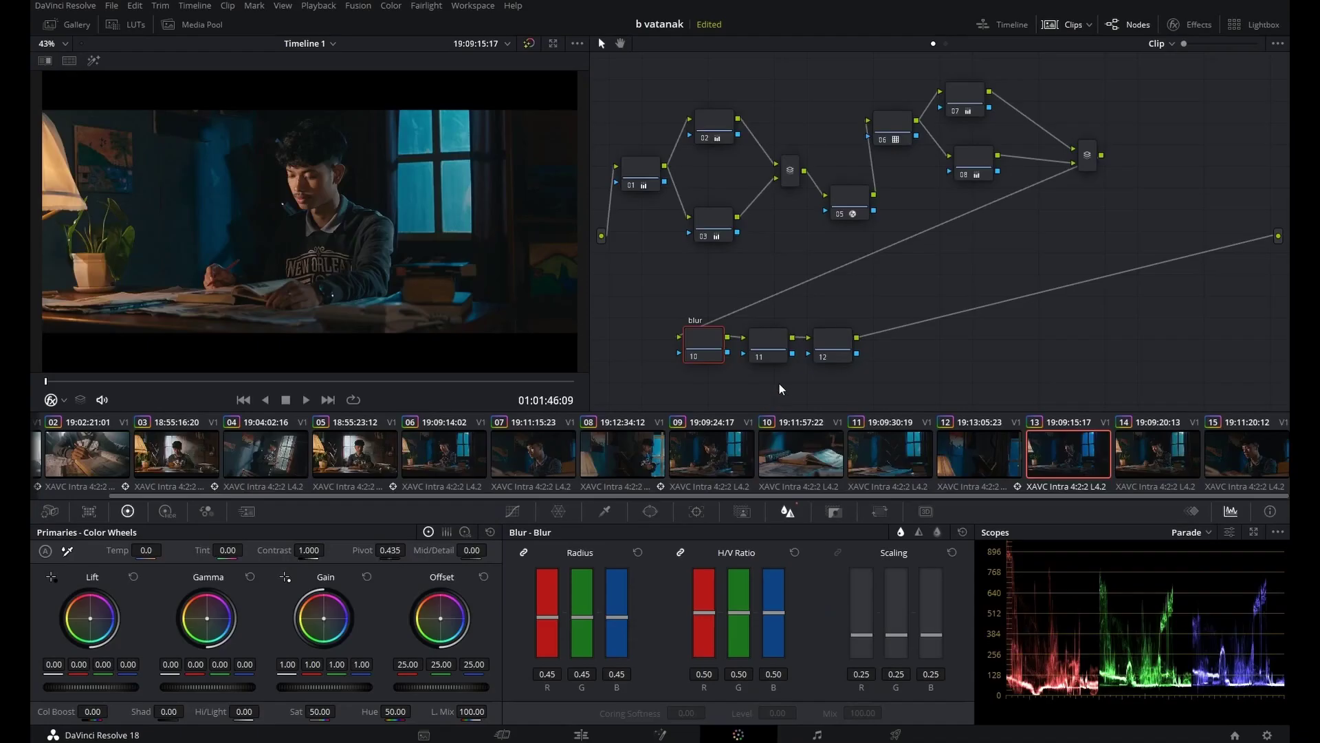
click(774, 348)
right_click(775, 349)
Step: Label node 11 'glow'
click(811, 374)
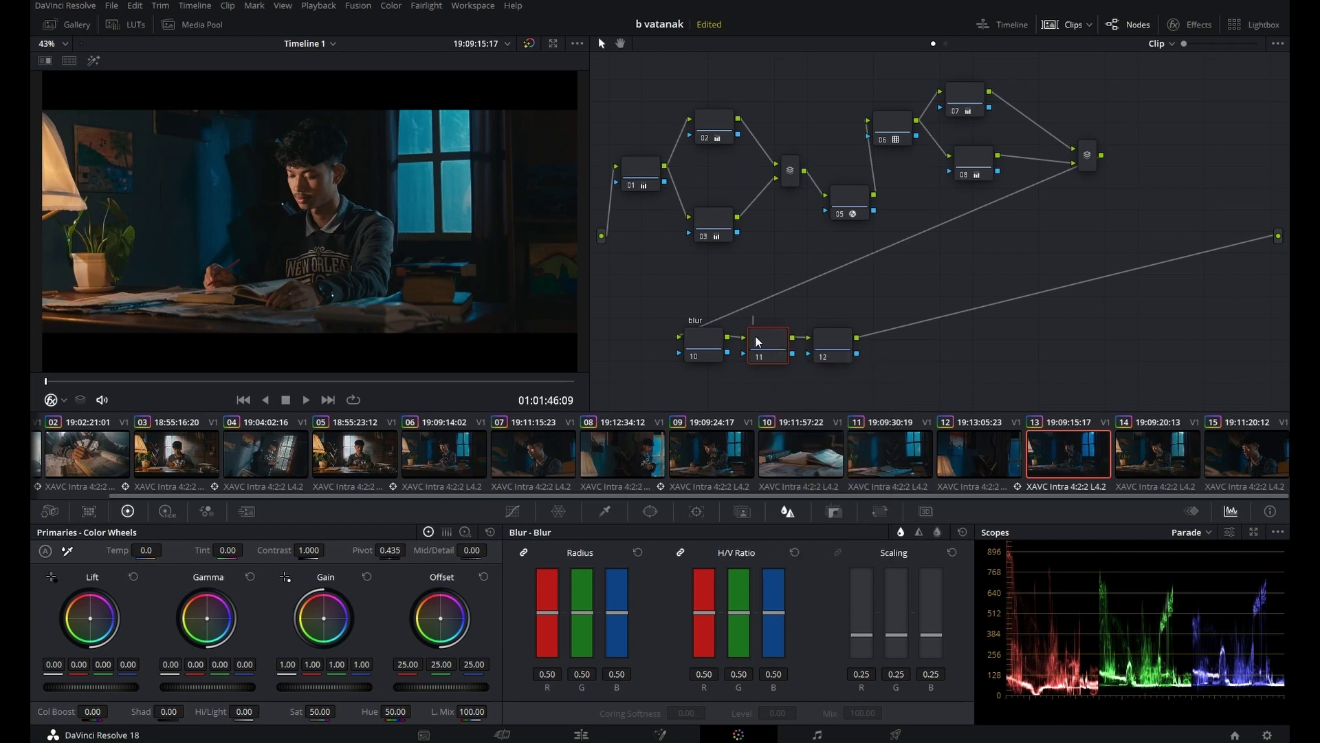
text(glow)
key(Return)
Step: Add the Glow effect to node 11 with Shine Threshold 0.918 and Alpha Limits Effect enabled
click(1193, 31)
click(1252, 43)
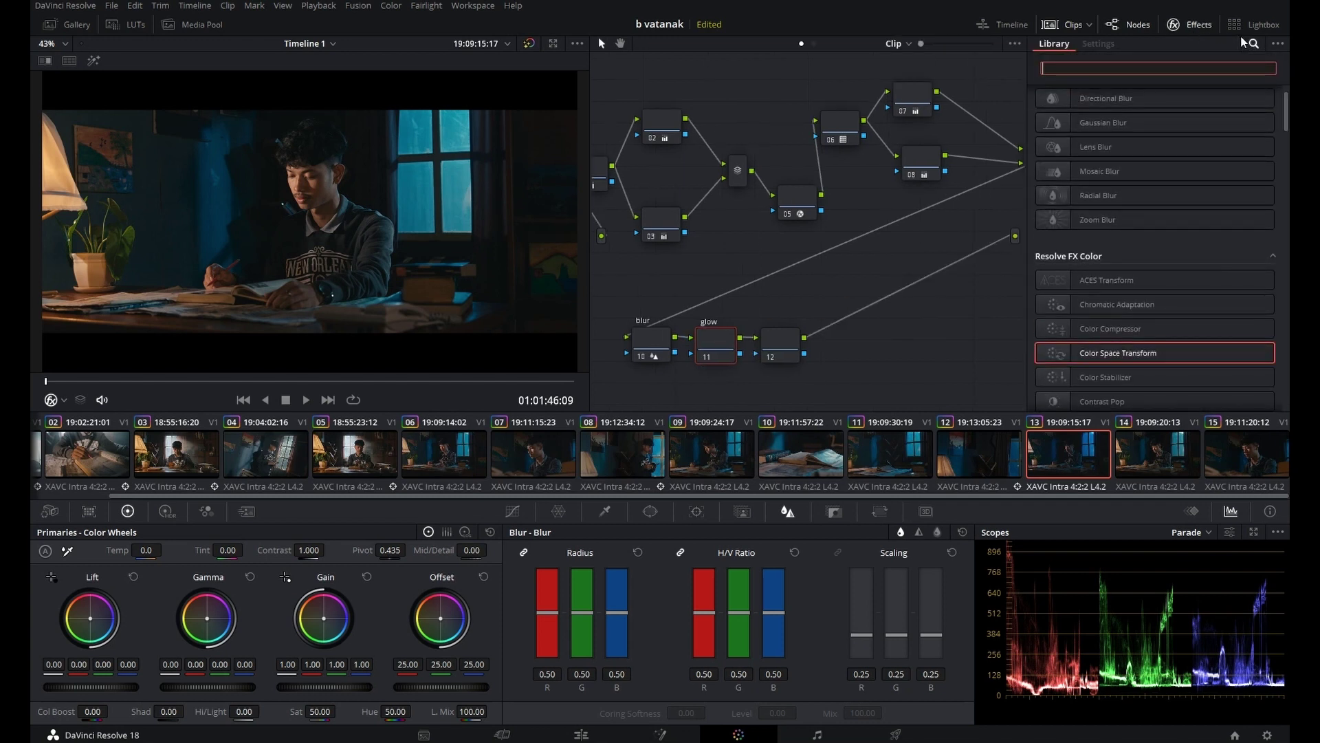
text(glow)
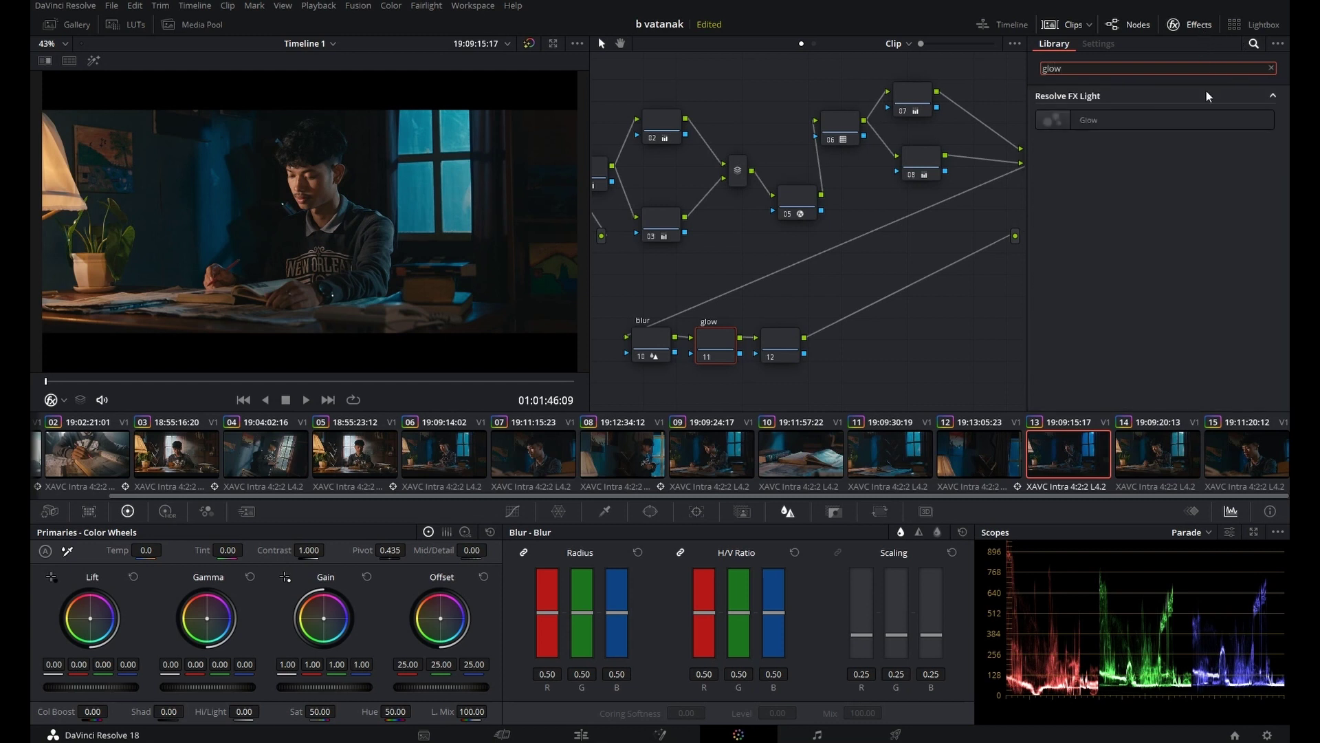
drag(1100, 127, 719, 343)
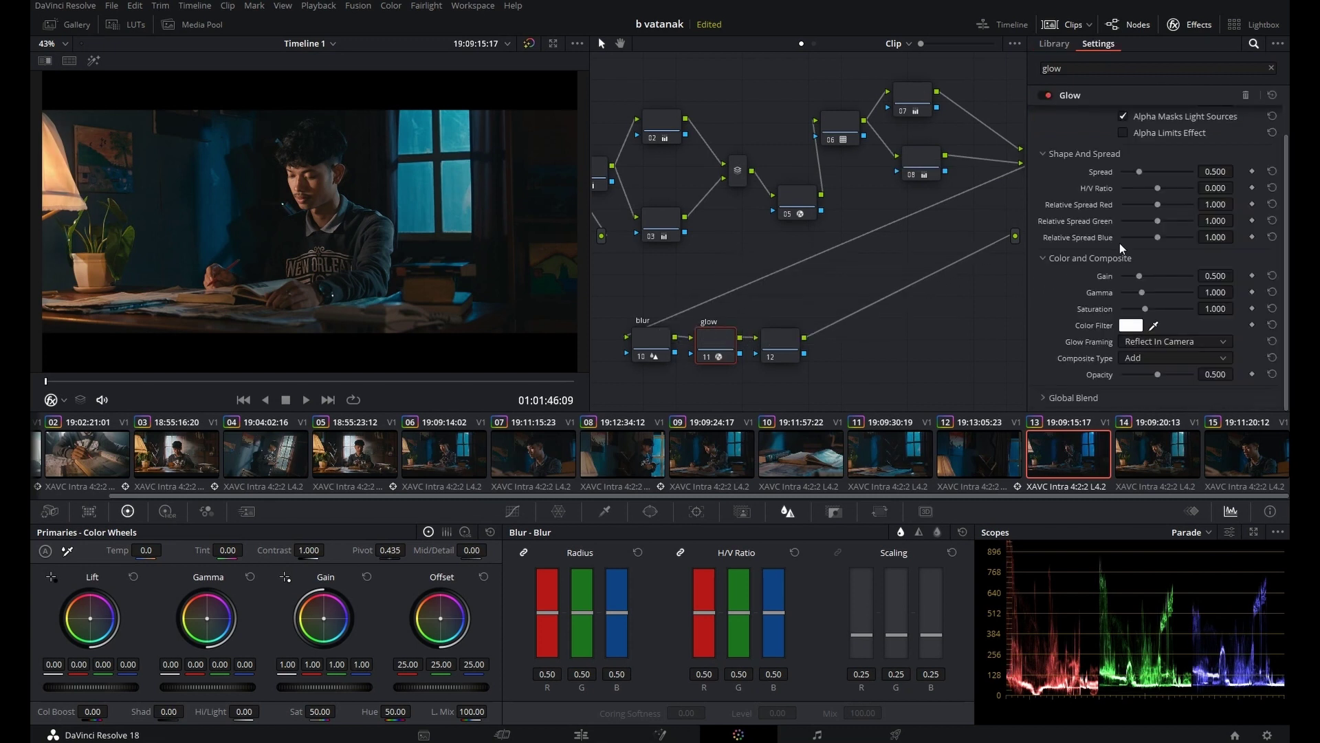
scroll(1147, 178, up, 2)
click(1123, 163)
drag(1175, 131, 1138, 162)
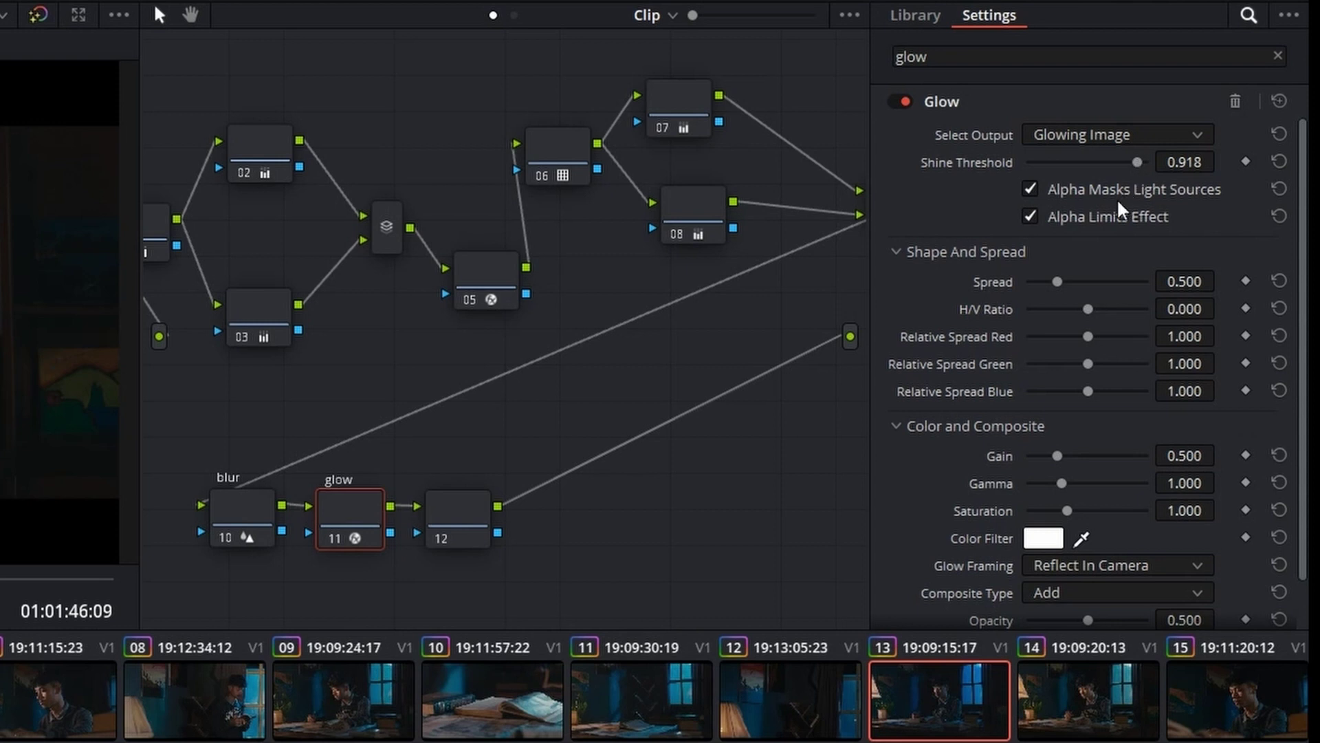
Step: Set the Glow's Composite Type to Softlight, lower its Opacity slightly, then leave full-screen preview
scroll(1135, 474, down, 2)
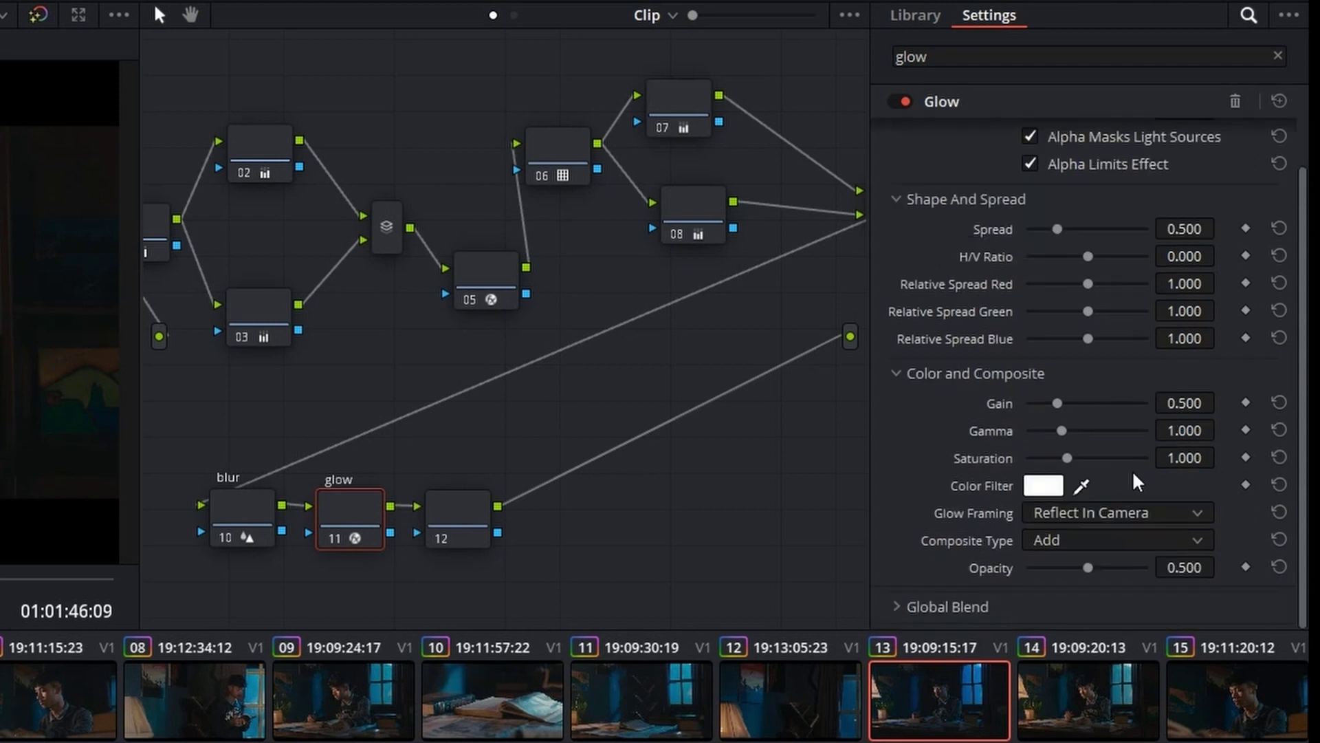
click(1069, 544)
scroll(1124, 666, down, 2)
scroll(1121, 660, down, 2)
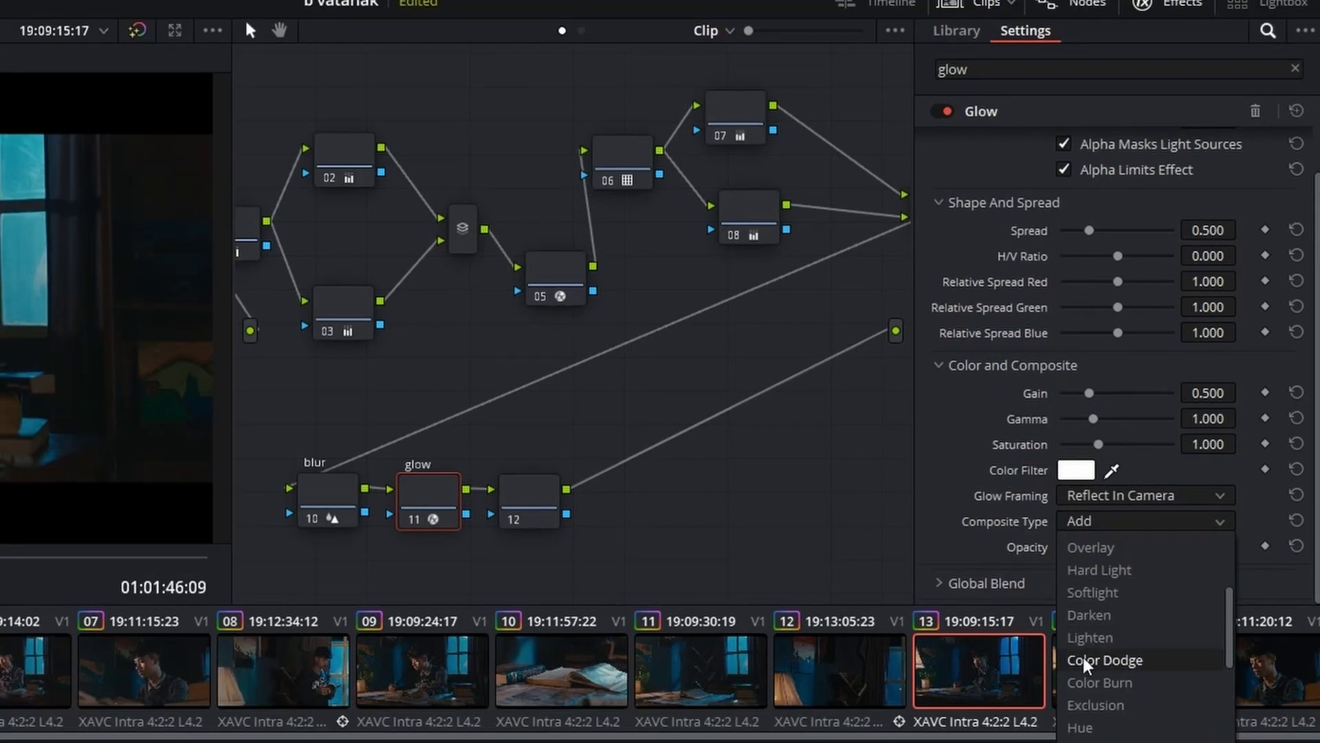
click(1107, 593)
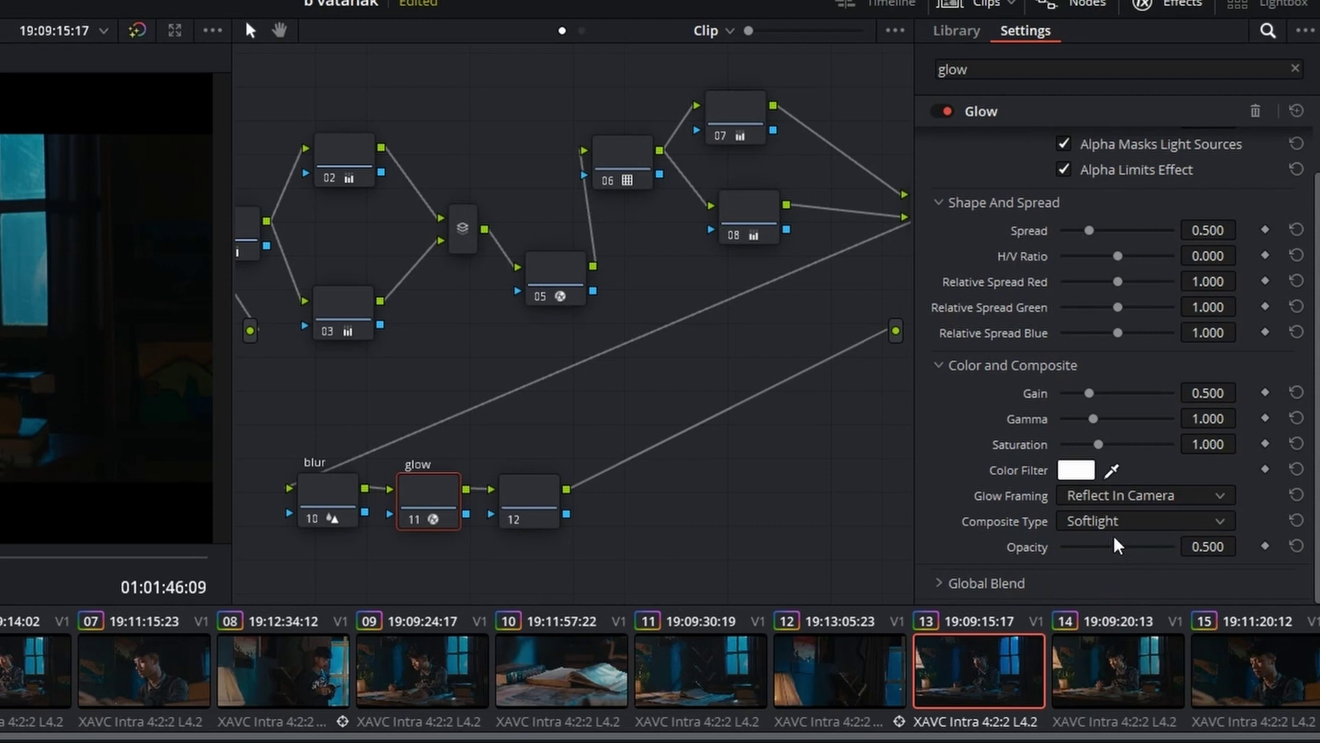
drag(1118, 547, 1076, 551)
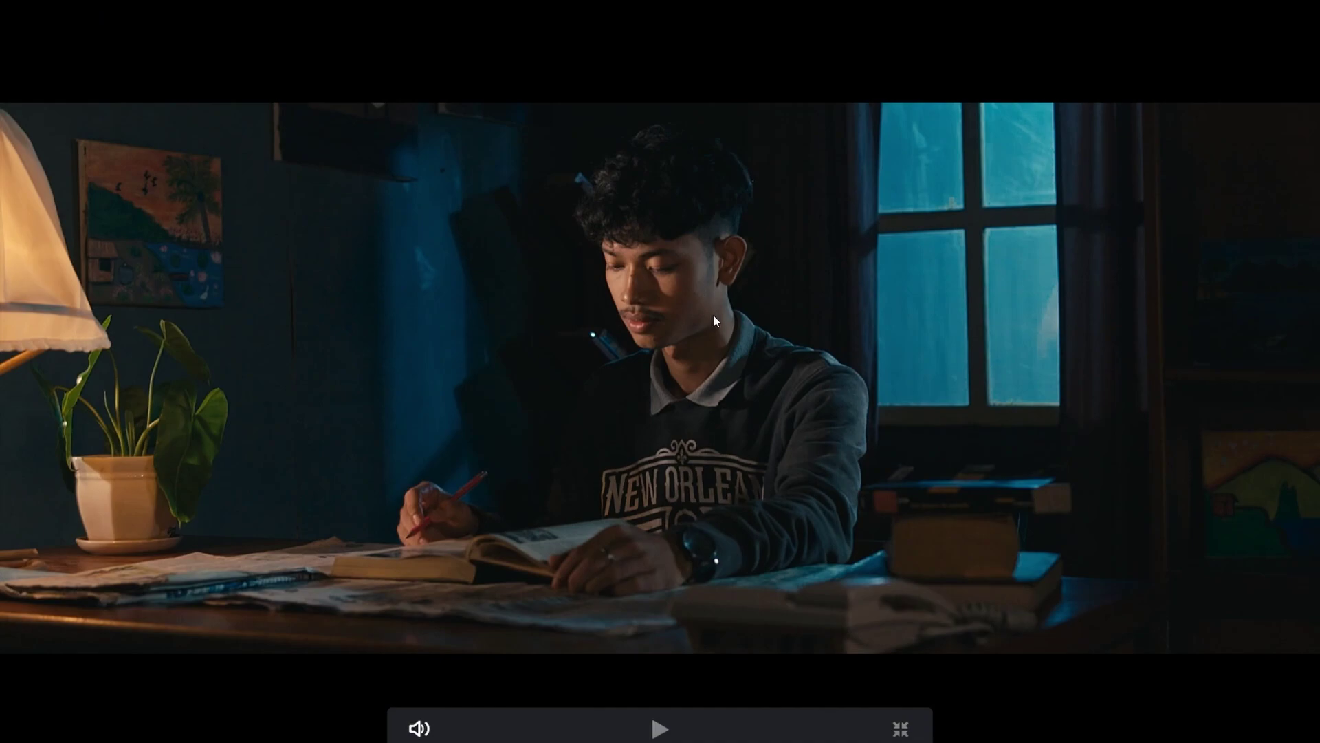
key(Escape)
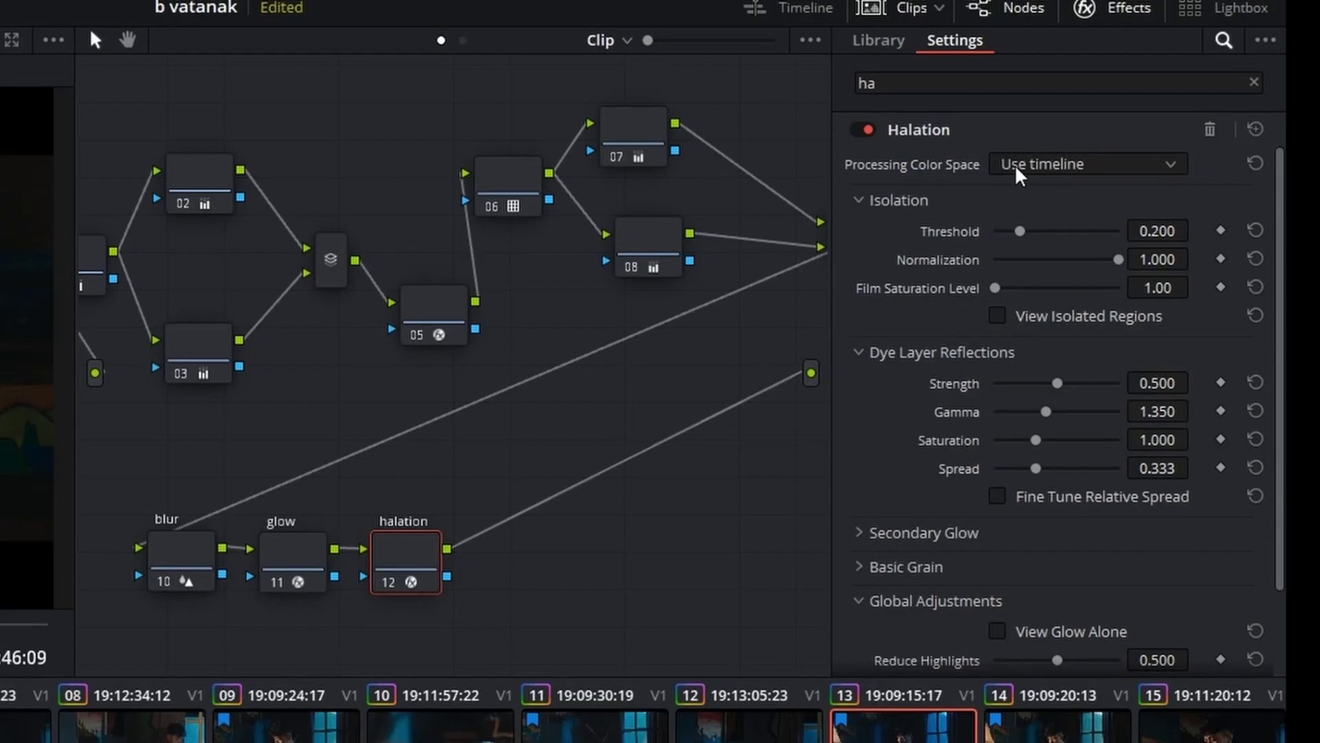
Step: Set Halation's Processing Color Space to Sony S-Gamut3.Cine, raise Threshold, and lower Film Saturation Level
click(1034, 163)
scroll(1064, 353, down, 3)
scroll(1064, 358, down, 3)
scroll(1066, 364, down, 4)
scroll(1066, 365, down, 2)
scroll(1082, 377, down, 3)
click(1083, 377)
drag(1023, 230, 1068, 230)
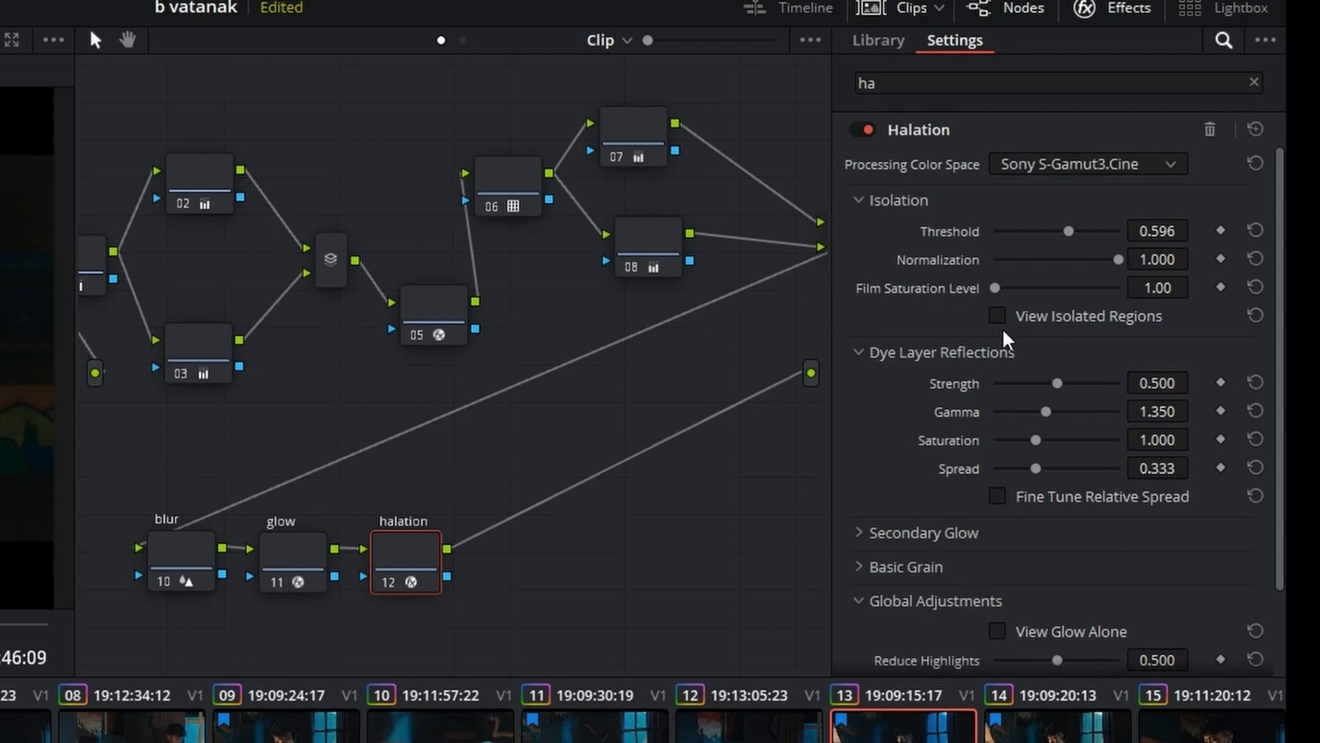
drag(995, 287, 993, 287)
drag(1158, 288, 1118, 288)
Step: Set Film Saturation to about 0.36, Dye Layer Reflection Strength to about 0.56 and Spread about 0.59
drag(1057, 383, 1066, 383)
double_click(1067, 383)
drag(1158, 287, 970, 410)
drag(1058, 383, 1067, 383)
drag(1036, 468, 1076, 469)
scroll(1046, 609, down, 2)
scroll(1045, 604, up, 2)
click(1117, 10)
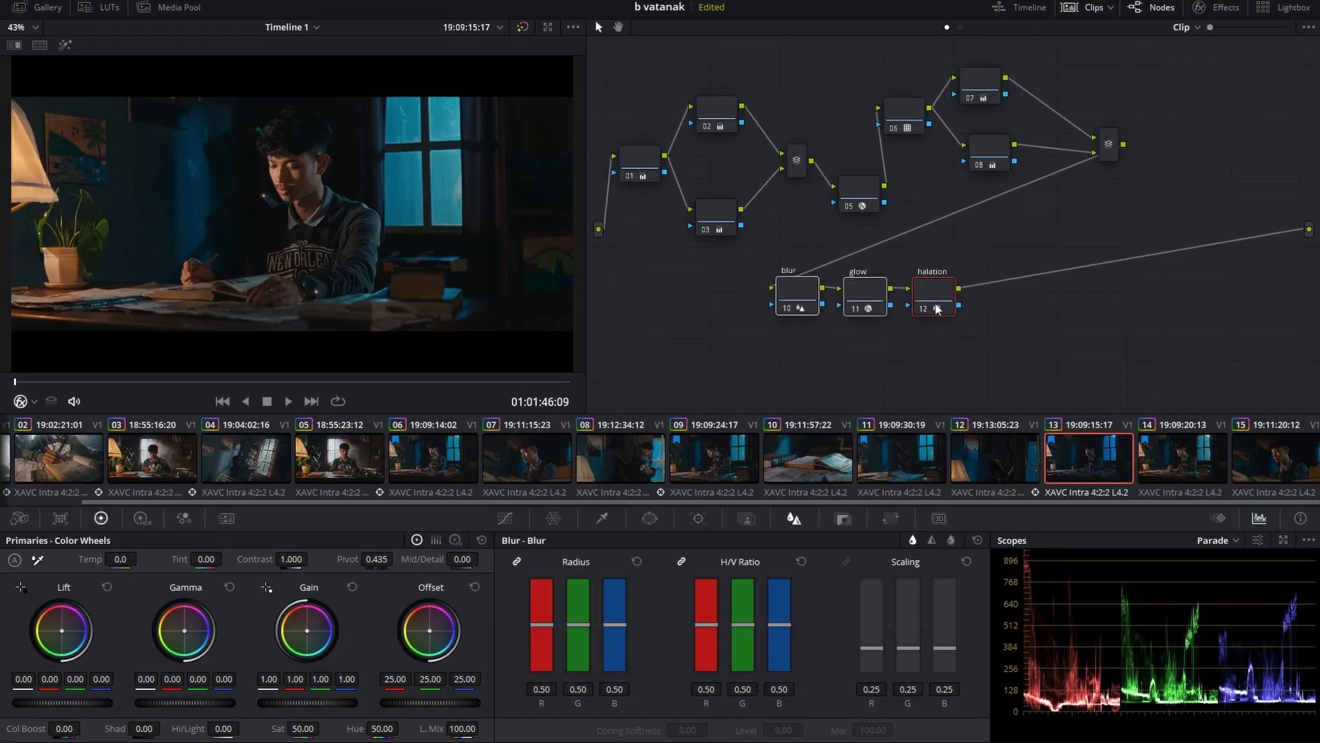
click(935, 303)
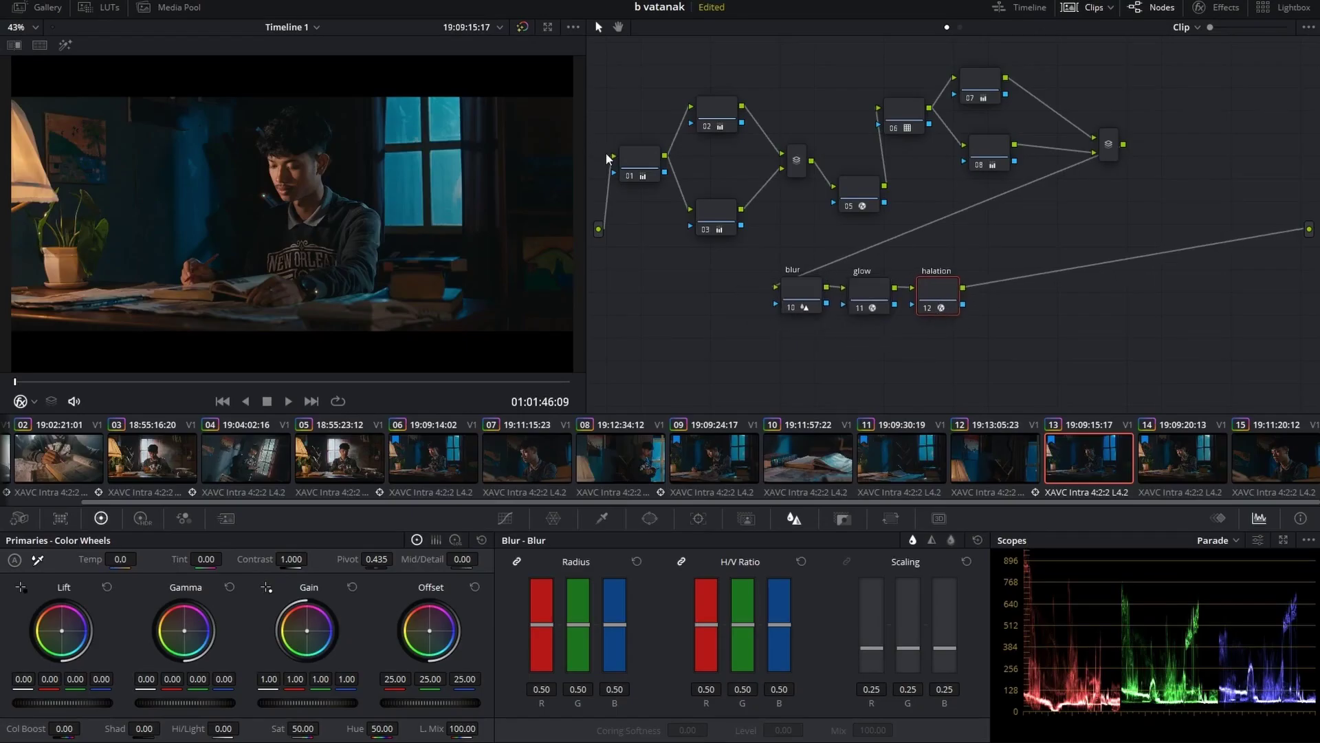
click(640, 165)
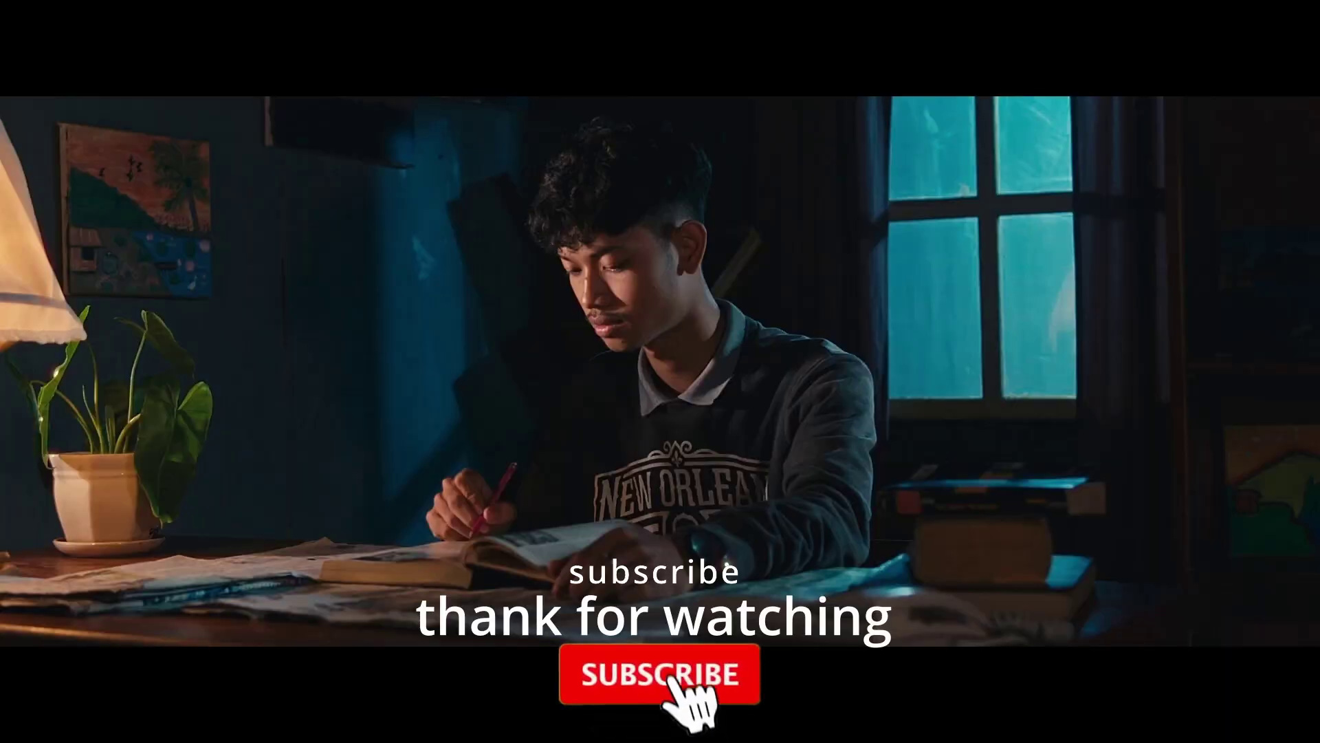